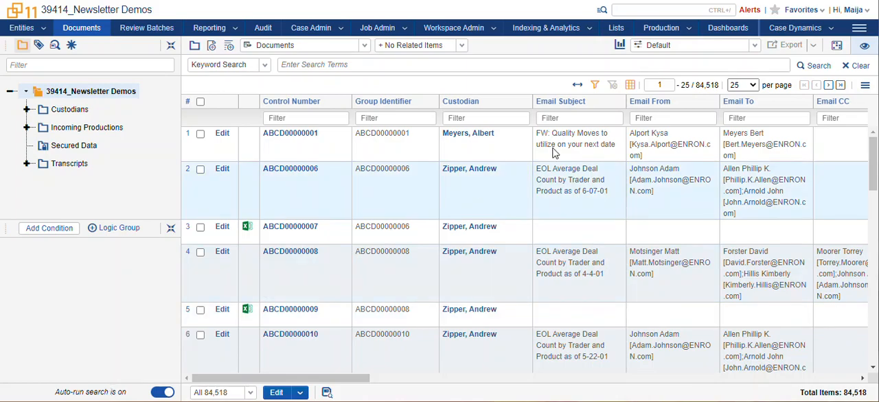
- Browse the Case Dynamics facts list and the entities list, and examine the Key – Case Dynamics classification of the third entity
{"action": "left_click", "coordinate": [789, 33]}
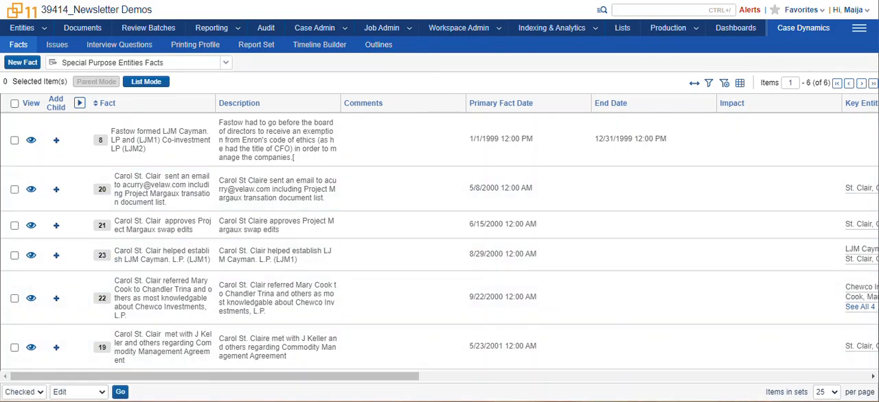
{"action": "left_click", "coordinate": [22, 31]}
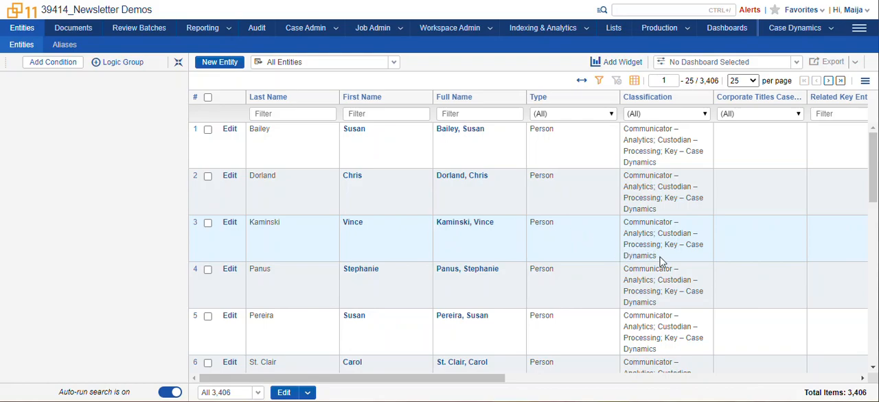
{"action": "left_click_drag", "start_coordinate": [665, 245], "coordinate": [667, 255]}
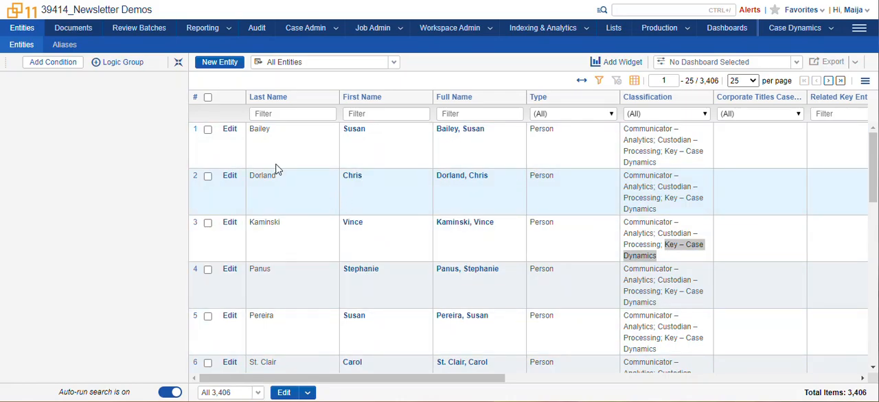
- Start a new entity classified as Key – Case Dynamics and cancel it without saving
{"action": "left_click", "coordinate": [224, 68]}
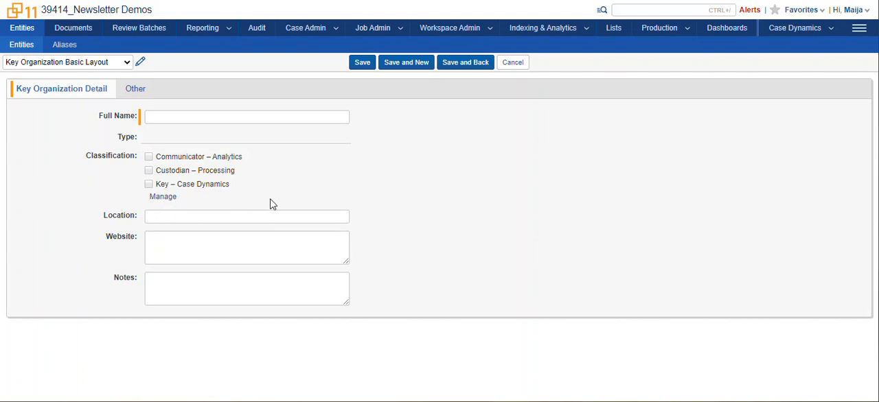
{"action": "left_click", "coordinate": [149, 185]}
{"action": "left_click", "coordinate": [519, 69]}
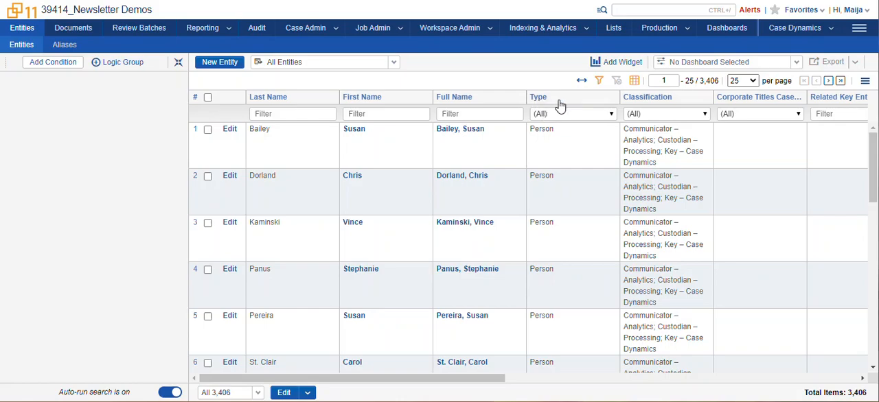
- Check the first entity's Key – Case Dynamics classification and open the Case Dynamics outlines list
{"action": "left_click_drag", "start_coordinate": [664, 152], "coordinate": [672, 168]}
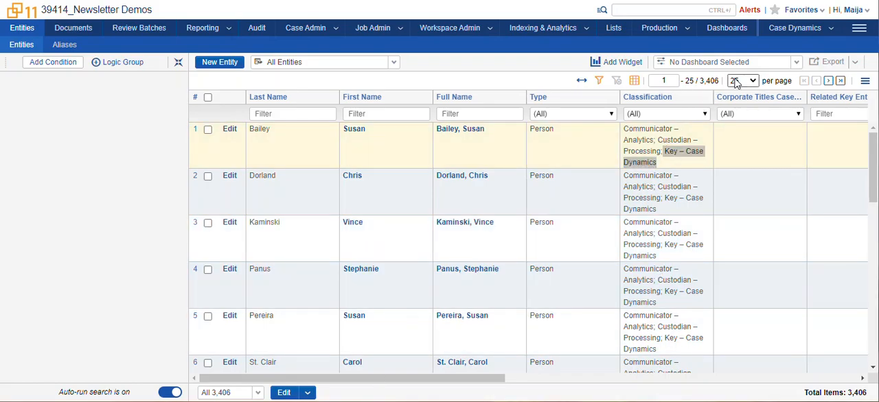
{"action": "left_click", "coordinate": [813, 32]}
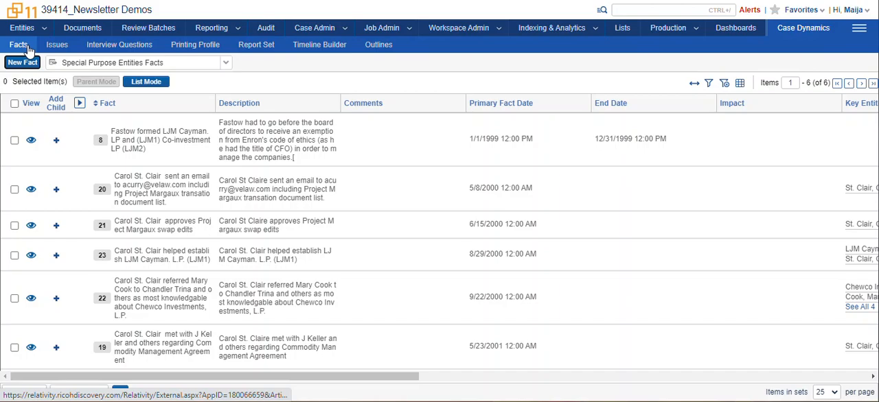
{"action": "left_click", "coordinate": [382, 49]}
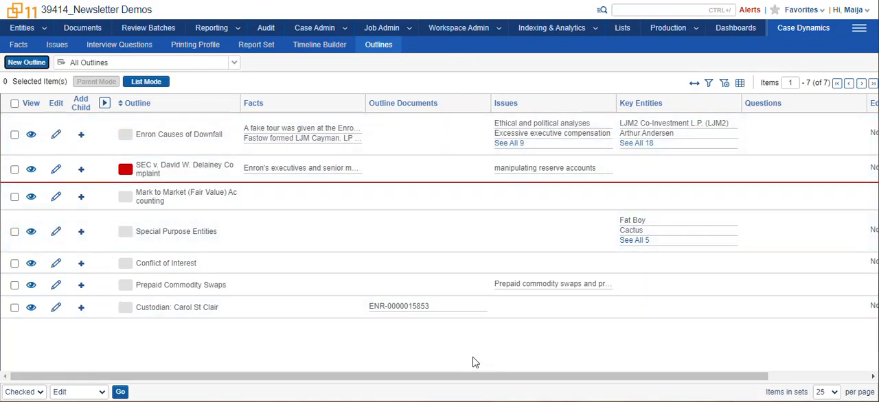
- Draft a new outline named Test, tag the existing fact about approving the Project Margaux swap edits in its text, and discard the outline
{"action": "left_click", "coordinate": [21, 65]}
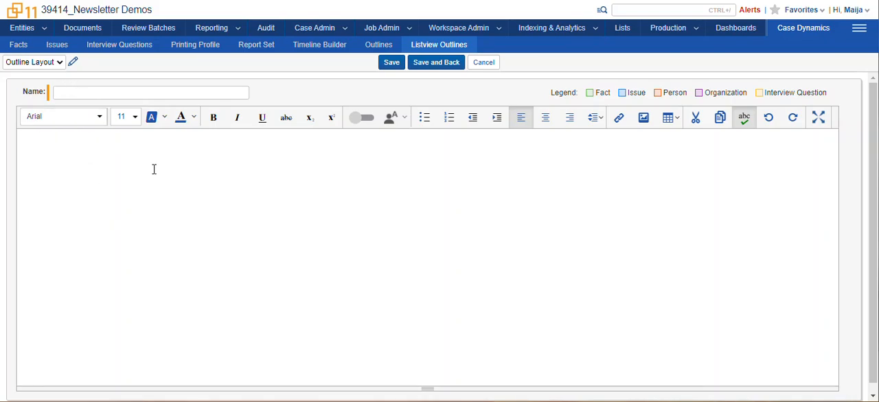
{"action": "left_click", "coordinate": [95, 94]}
{"action": "type", "text": "Test"}
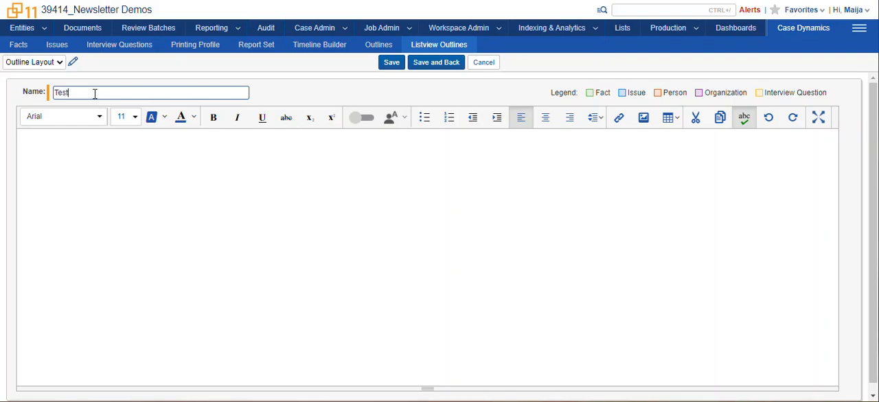
{"action": "left_click", "coordinate": [102, 159]}
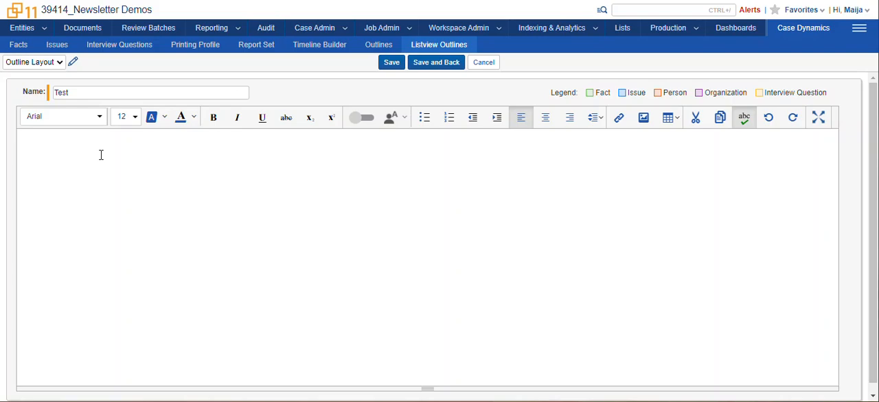
{"action": "type", "text": "@st"}
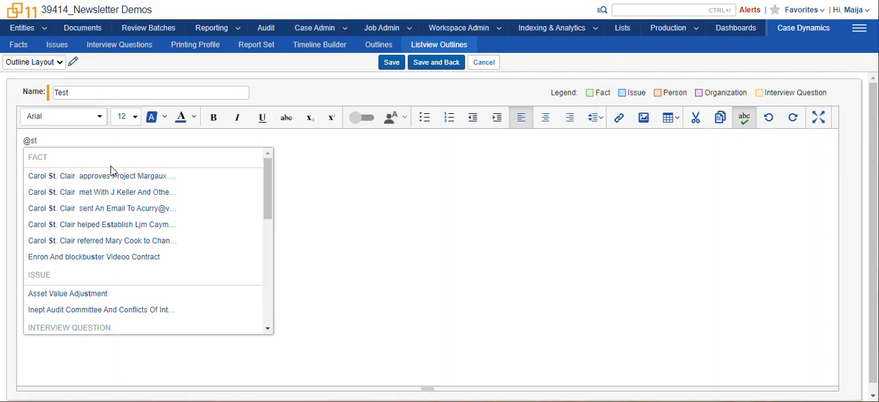
{"action": "mouse_move", "coordinate": [272, 176]}
{"action": "left_mouse_down"}
{"action": "mouse_move", "coordinate": [275, 237]}
{"action": "mouse_move", "coordinate": [270, 170]}
{"action": "left_mouse_up"}
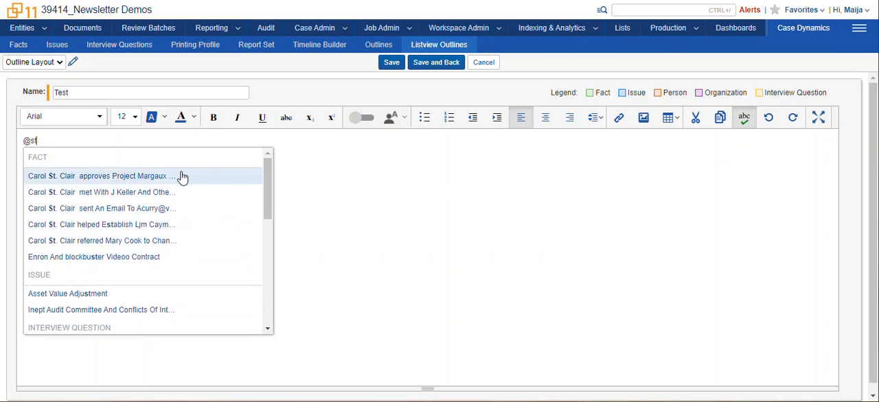
{"action": "left_click", "coordinate": [146, 177]}
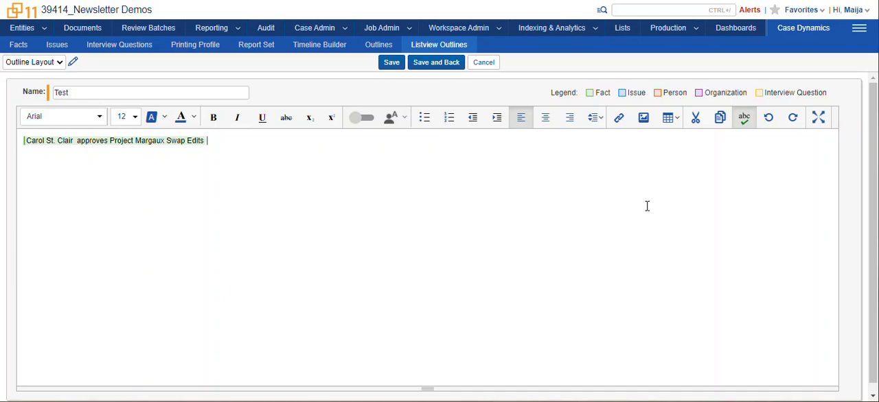
{"action": "left_click", "coordinate": [486, 62]}
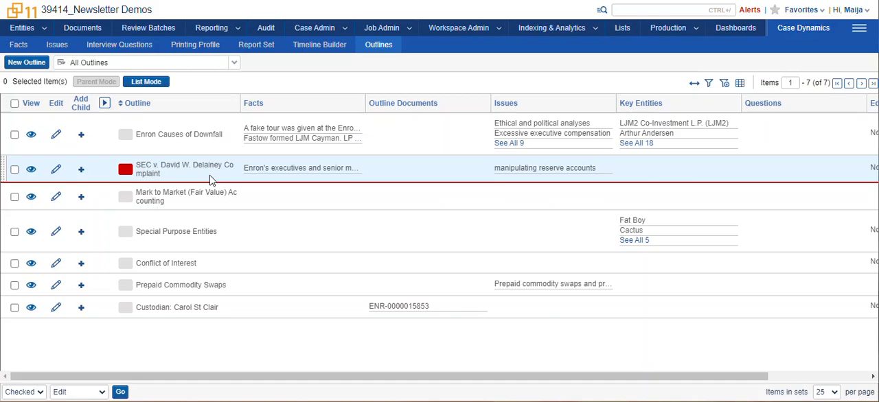
- Edit the SEC complaint outline inline in the list and change its color to yellow
{"action": "double_click", "coordinate": [211, 179]}
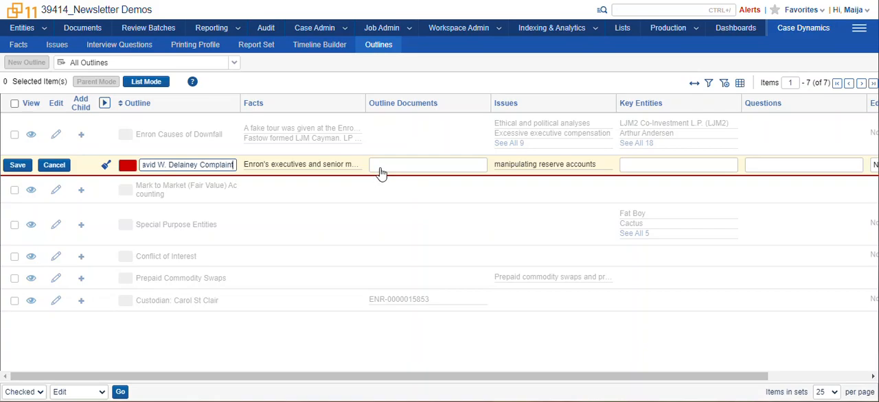
{"action": "left_click", "coordinate": [106, 165]}
{"action": "left_click", "coordinate": [125, 188]}
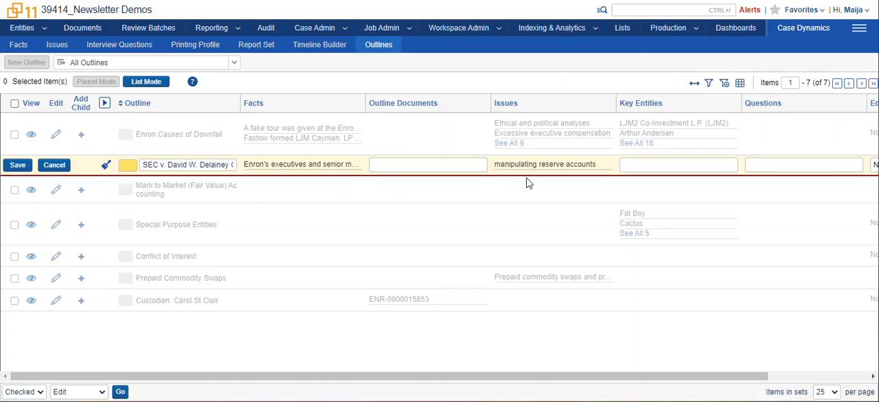
- Link the question "What was your role in Project Margaux" to the SEC complaint outline and save the row
{"action": "left_click", "coordinate": [645, 171]}
{"action": "left_click", "coordinate": [791, 172]}
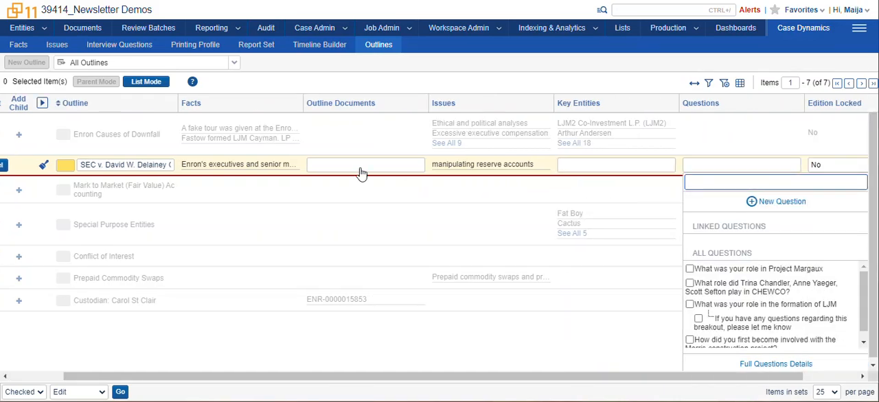
{"action": "left_click", "coordinate": [126, 164]}
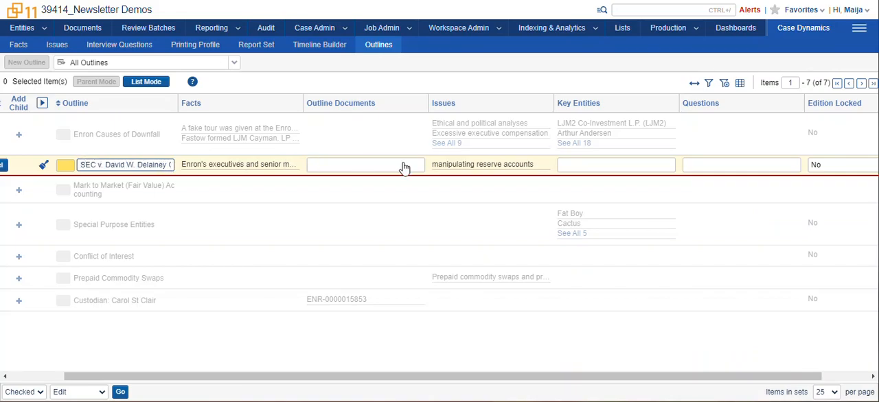
{"action": "left_click", "coordinate": [772, 171]}
{"action": "left_click", "coordinate": [689, 269]}
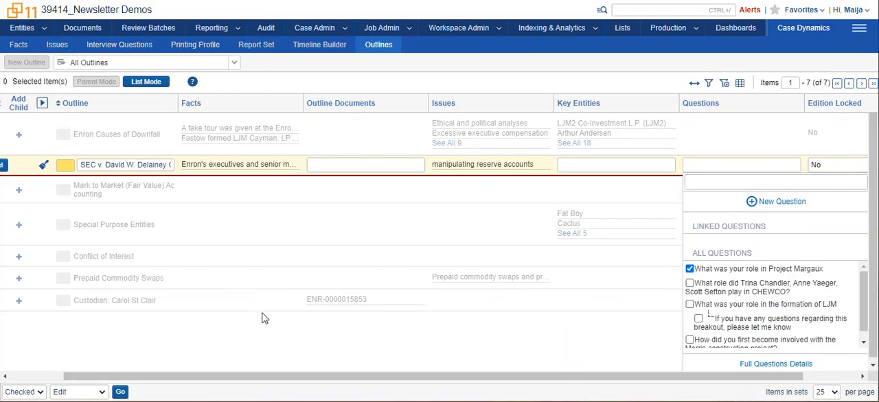
{"action": "left_click", "coordinate": [271, 347]}
{"action": "left_click_drag", "start_coordinate": [281, 376], "coordinate": [226, 377]}
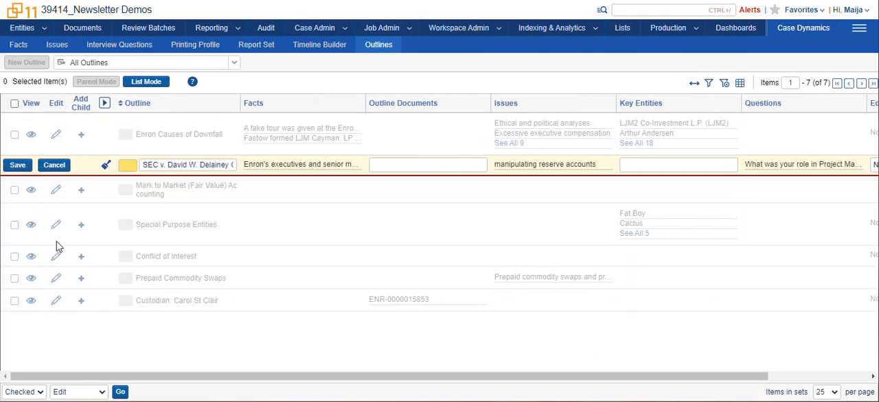
{"action": "left_click", "coordinate": [18, 167]}
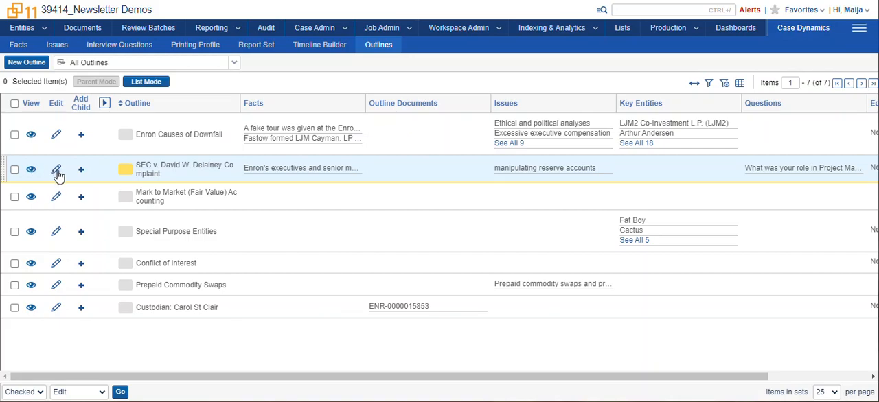
- Open the SEC complaint outline's full text, start a key person from the name in paragraph 1, and remove the middle initial from the last name
{"action": "left_click", "coordinate": [56, 171]}
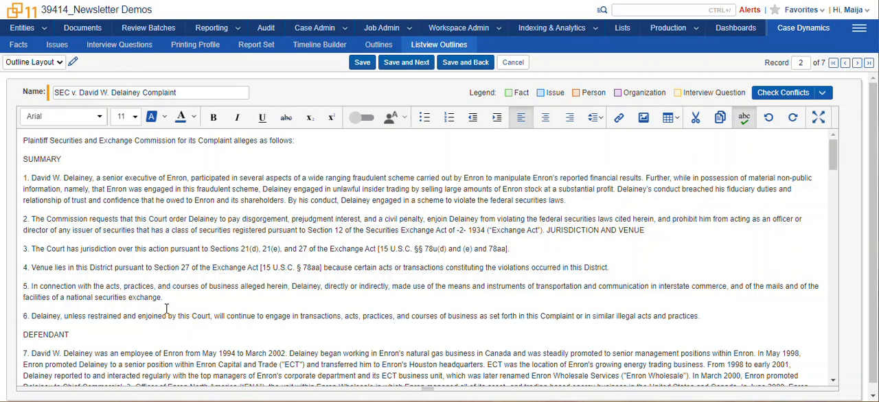
{"action": "left_click_drag", "start_coordinate": [31, 180], "coordinate": [92, 178]}
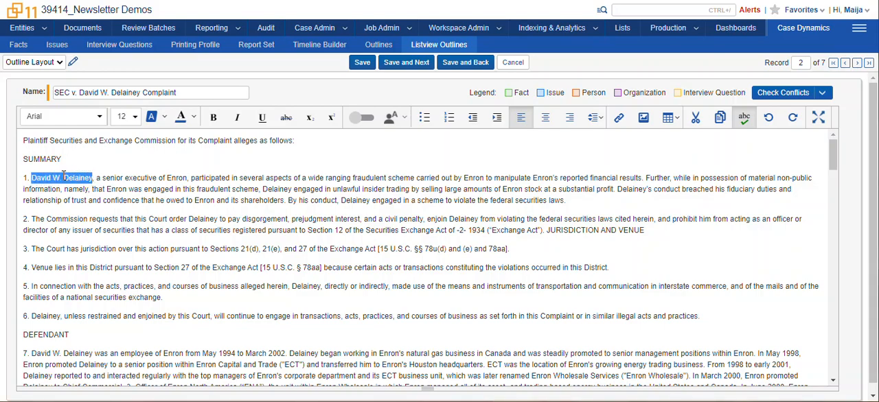
{"action": "right_click", "coordinate": [64, 177]}
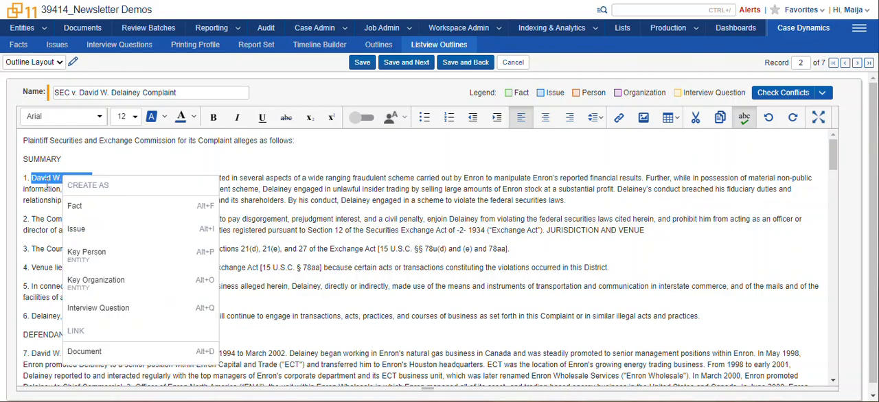
{"action": "left_click", "coordinate": [129, 260]}
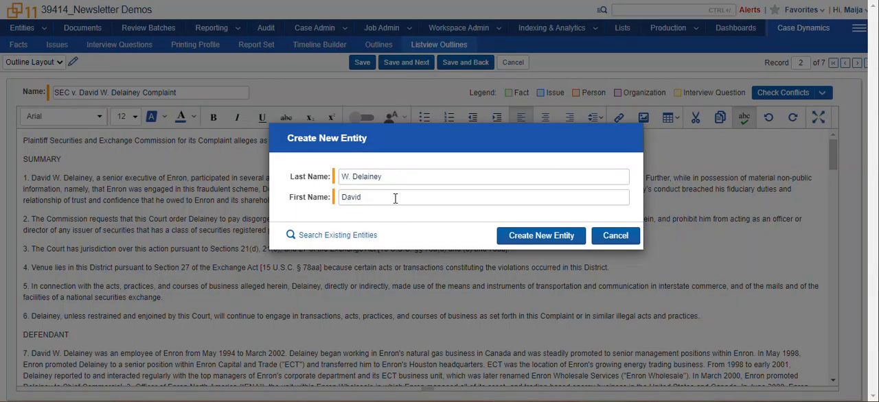
{"action": "left_click", "coordinate": [353, 177]}
{"action": "key", "text": "BackSpace"}
{"action": "key", "text": "BackSpace"}
{"action": "key", "text": "BackSpace"}
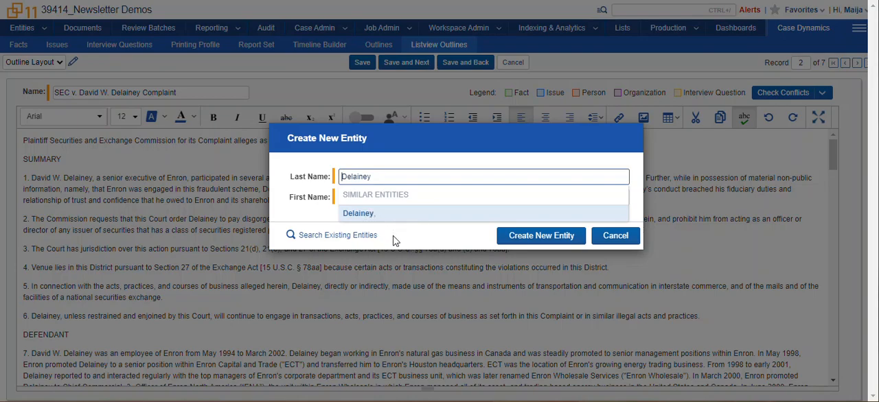
- Search the existing entities by the person's last name, close the entity picker, and create the new key person entity
{"action": "left_click", "coordinate": [371, 235]}
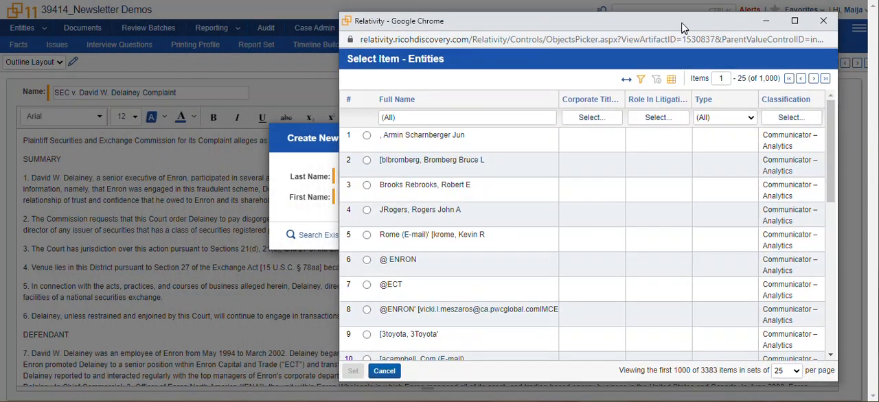
{"action": "left_click", "coordinate": [397, 115]}
{"action": "type", "text": "delaney"}
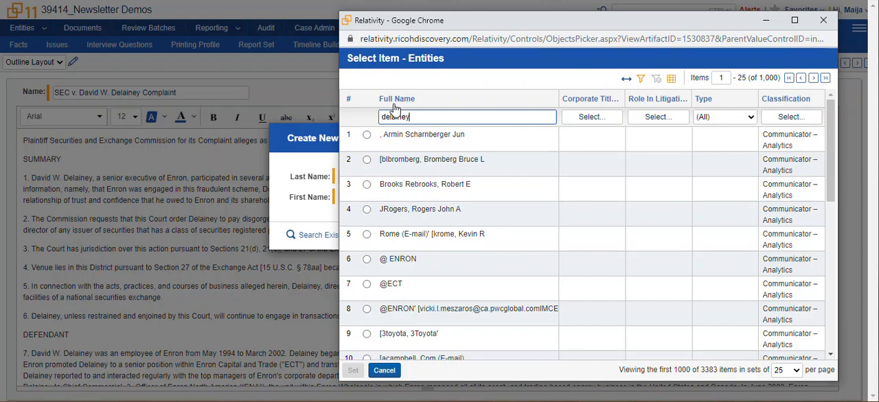
{"action": "key", "text": "Return"}
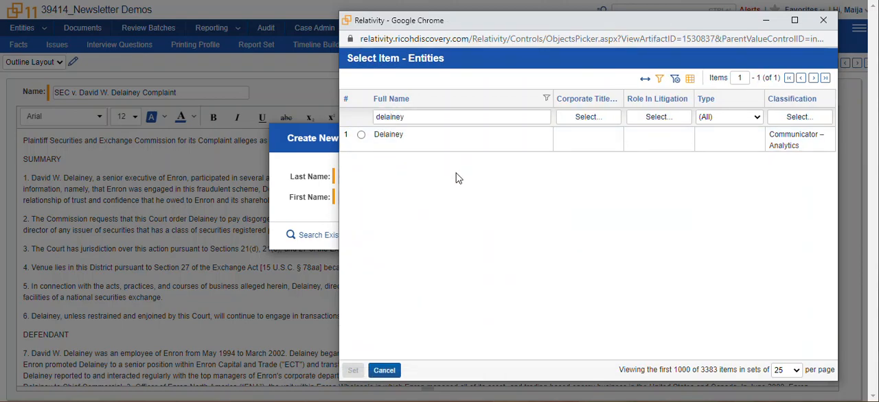
{"action": "left_click_drag", "start_coordinate": [808, 154], "coordinate": [768, 134]}
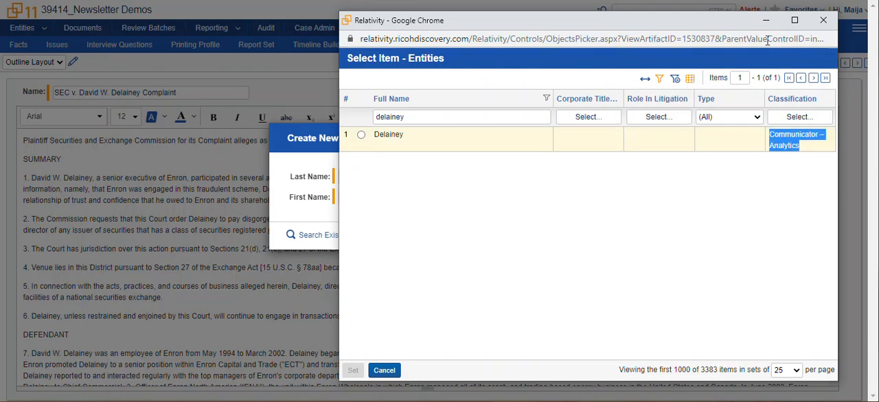
{"action": "left_click", "coordinate": [823, 20]}
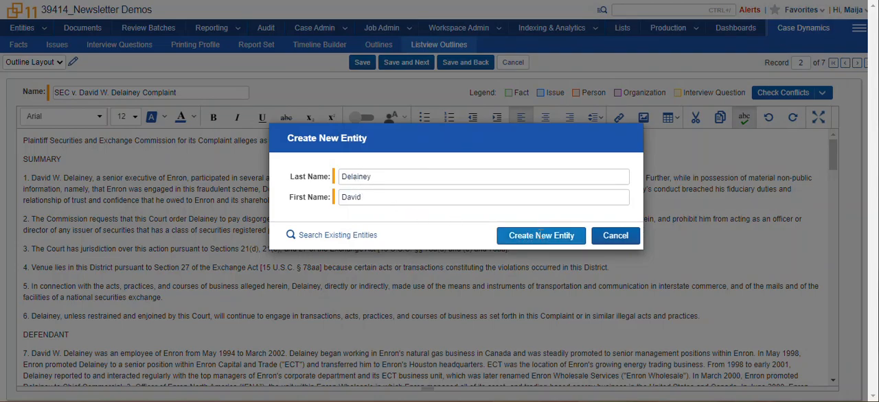
{"action": "left_click", "coordinate": [541, 235]}
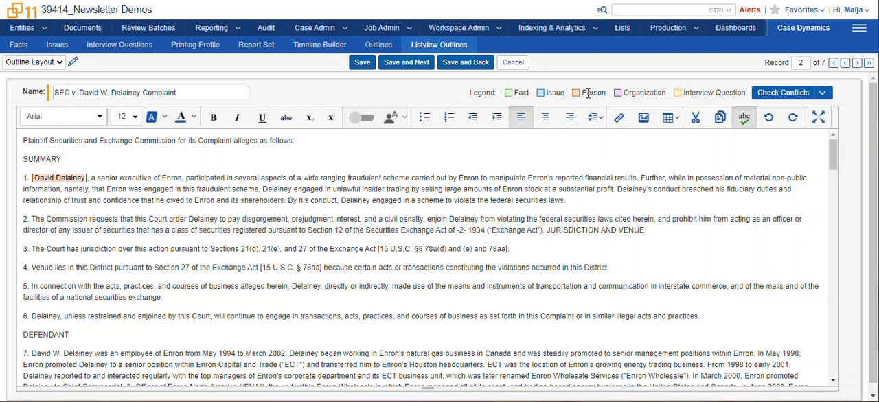
- Show the options for the tagged fact in paragraph 10 and close them without choosing one
{"action": "scroll", "coordinate": [529, 211], "scroll_direction": "down", "scroll_amount": 10}
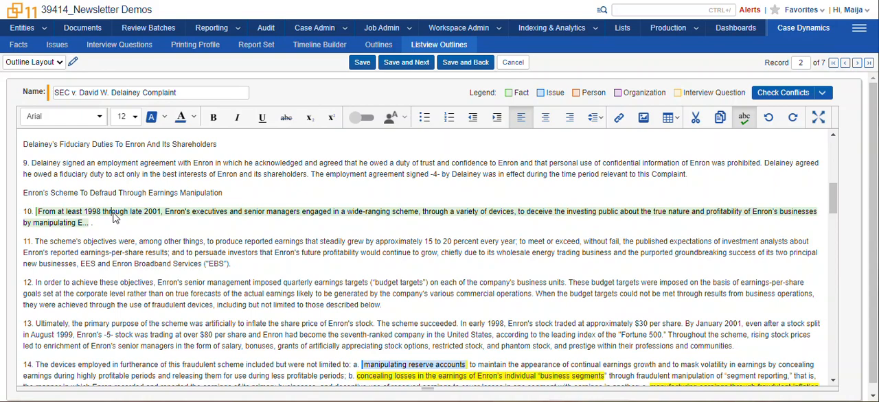
{"action": "left_click", "coordinate": [115, 217]}
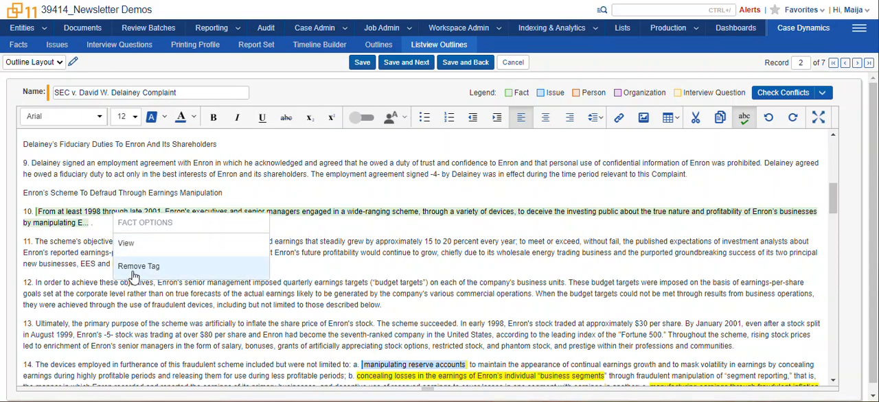
{"action": "left_click", "coordinate": [362, 254]}
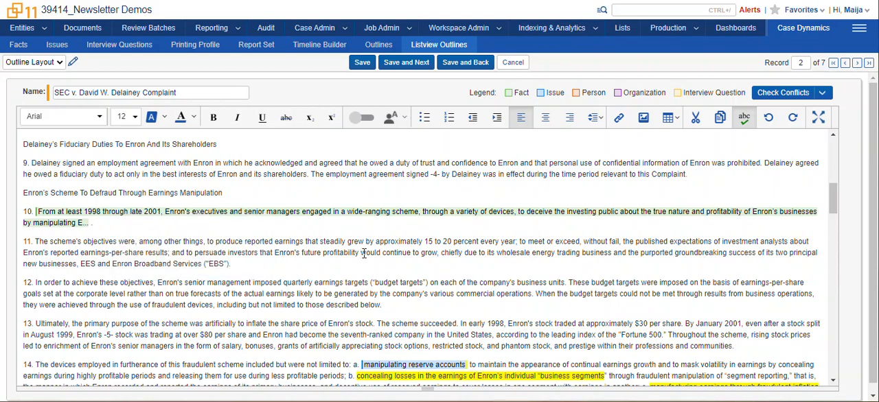
- Create an issue from the phrase "concealing losses in the earnings of Enron's individual 'business segments'" in paragraph 14
{"action": "scroll", "coordinate": [363, 254], "scroll_direction": "down", "scroll_amount": 1}
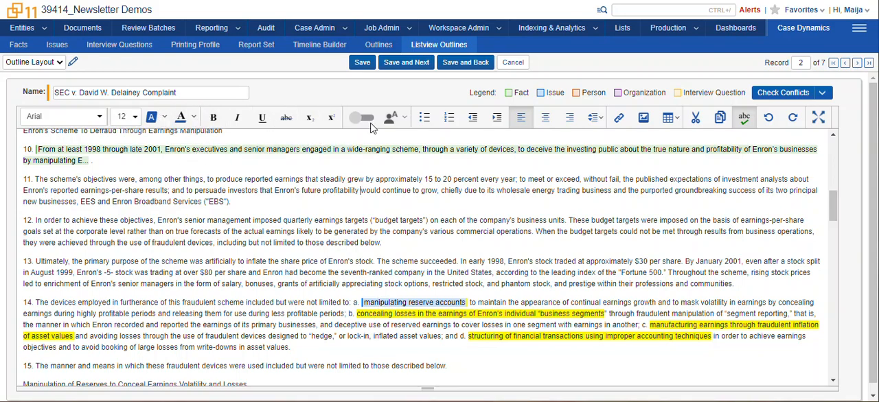
{"action": "left_click_drag", "start_coordinate": [356, 314], "coordinate": [608, 317]}
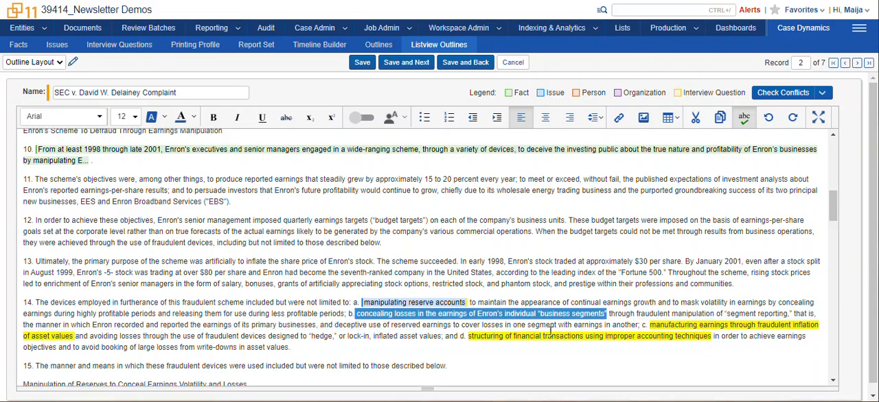
{"action": "right_click", "coordinate": [531, 316]}
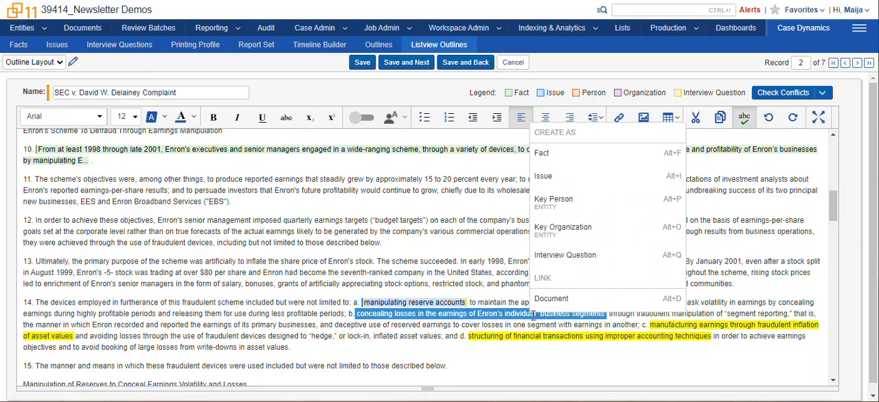
{"action": "left_click", "coordinate": [570, 176]}
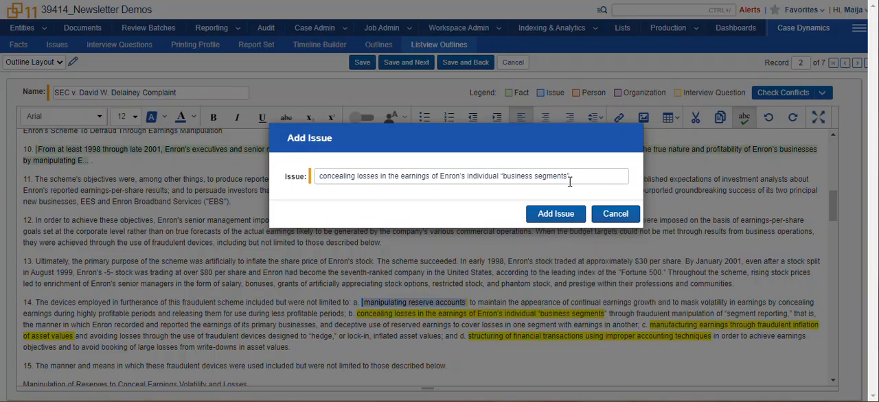
{"action": "left_click", "coordinate": [555, 214]}
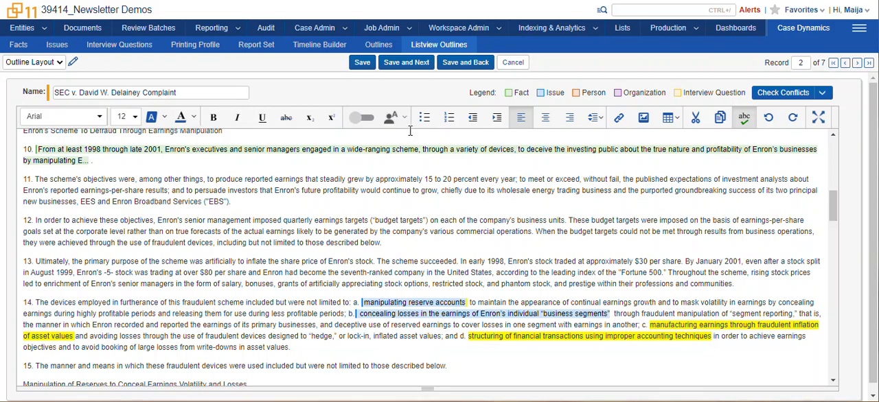
- Save the SEC complaint outline and review its linked facts, issues, entities and tagged text
{"action": "left_click", "coordinate": [364, 65]}
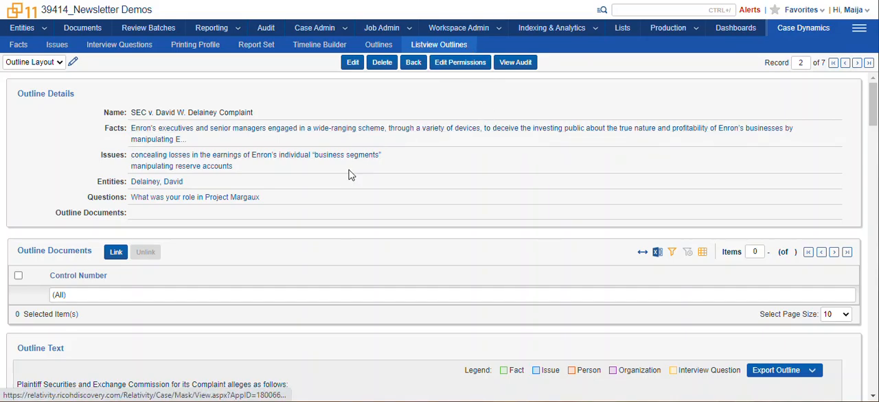
{"action": "scroll", "coordinate": [349, 173], "scroll_direction": "down", "scroll_amount": 3}
{"action": "scroll", "coordinate": [349, 175], "scroll_direction": "down", "scroll_amount": 9}
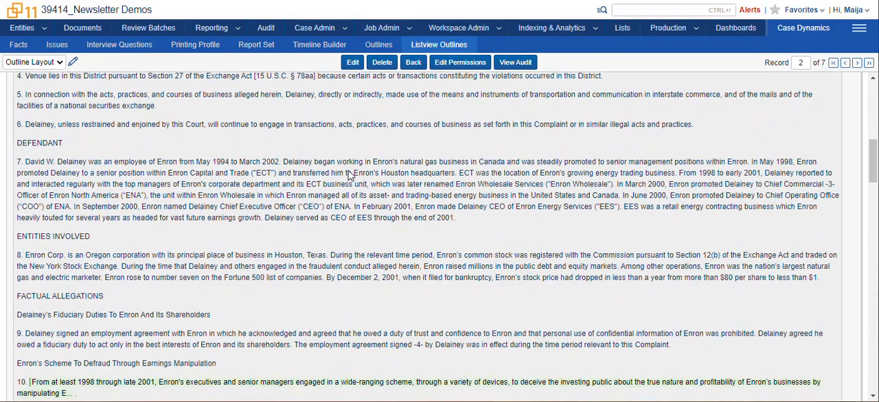
{"action": "scroll", "coordinate": [349, 175], "scroll_direction": "down", "scroll_amount": 11}
{"action": "scroll", "coordinate": [349, 175], "scroll_direction": "up", "scroll_amount": 5}
{"action": "scroll", "coordinate": [349, 175], "scroll_direction": "up", "scroll_amount": 18}
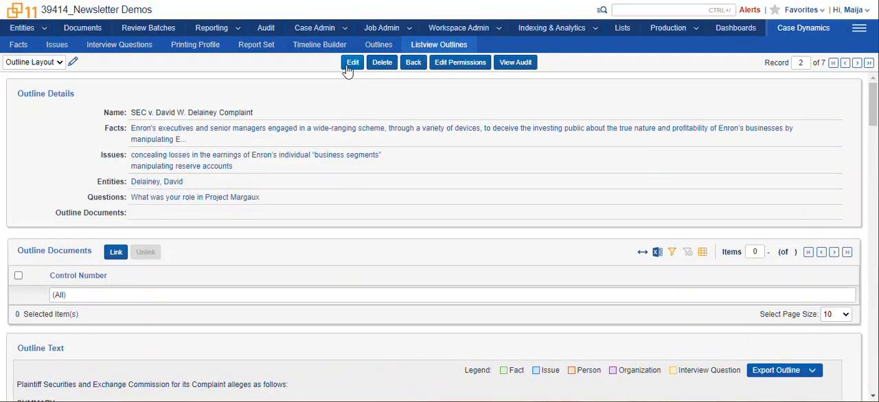
{"action": "left_click", "coordinate": [347, 67]}
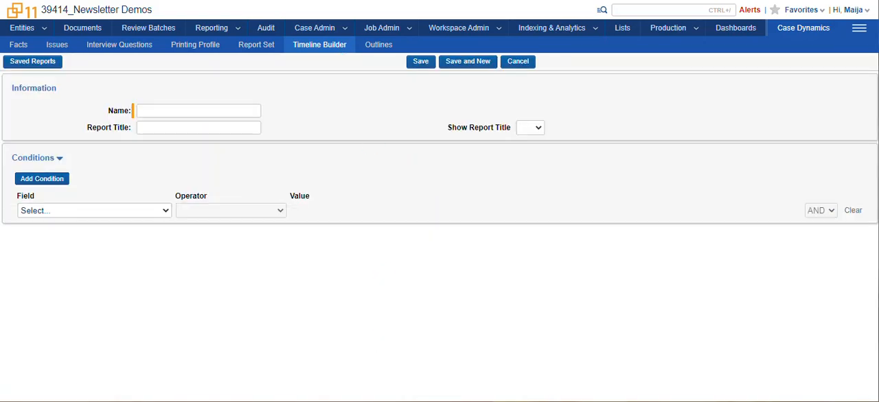
- Name the new timeline report Test and set Show Report Title to Yes
{"action": "left_click", "coordinate": [167, 109]}
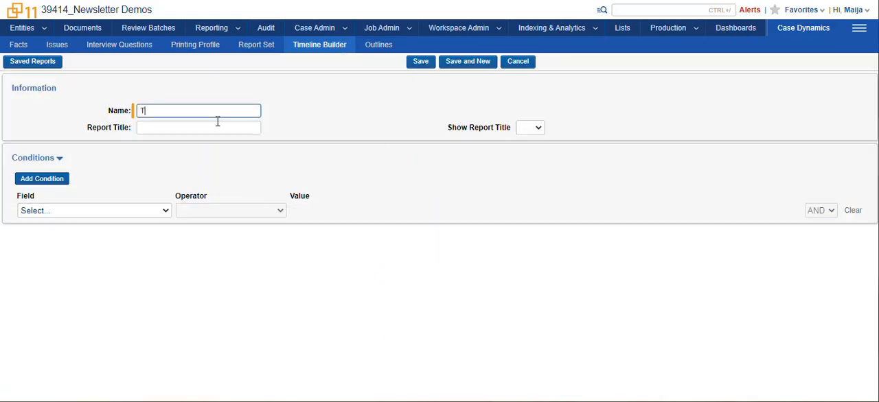
{"action": "left_click", "coordinate": [142, 133]}
{"action": "left_click", "coordinate": [538, 128]}
{"action": "left_click", "coordinate": [530, 153]}
- Set the timeline report's condition to Fact with the operator "is set"
{"action": "left_click", "coordinate": [165, 211]}
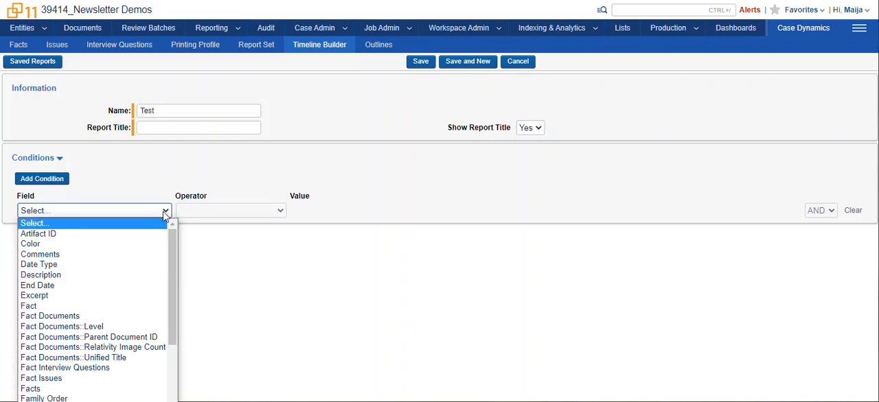
{"action": "left_click", "coordinate": [55, 306]}
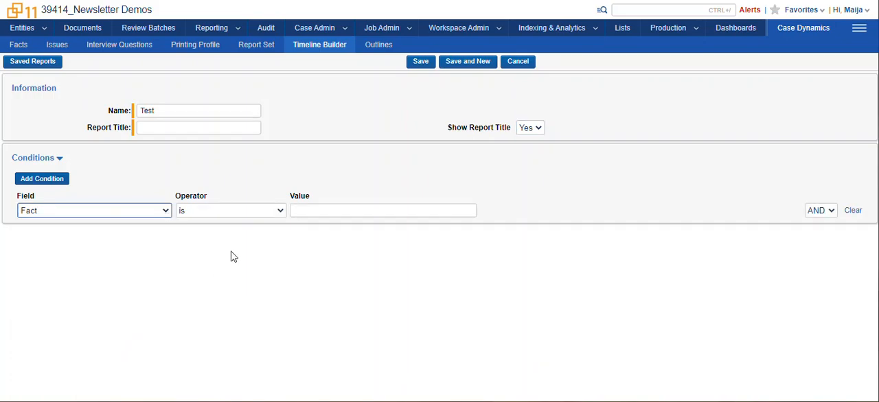
{"action": "left_click", "coordinate": [309, 212]}
{"action": "left_click", "coordinate": [280, 211]}
{"action": "left_click", "coordinate": [311, 210]}
{"action": "left_click", "coordinate": [194, 214]}
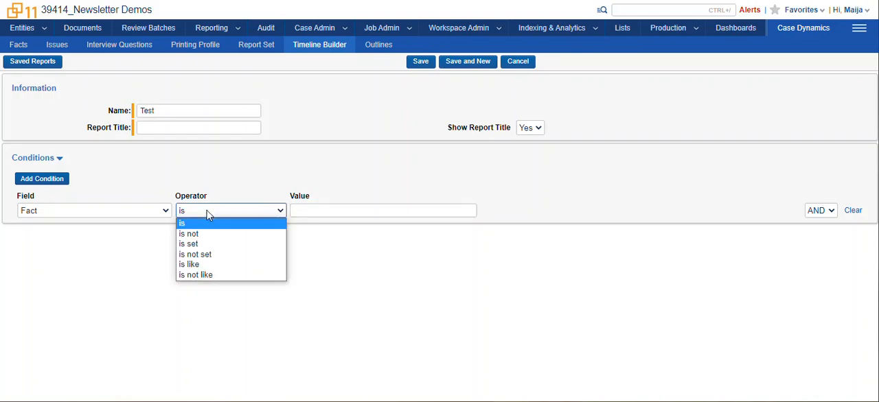
{"action": "left_click", "coordinate": [197, 245]}
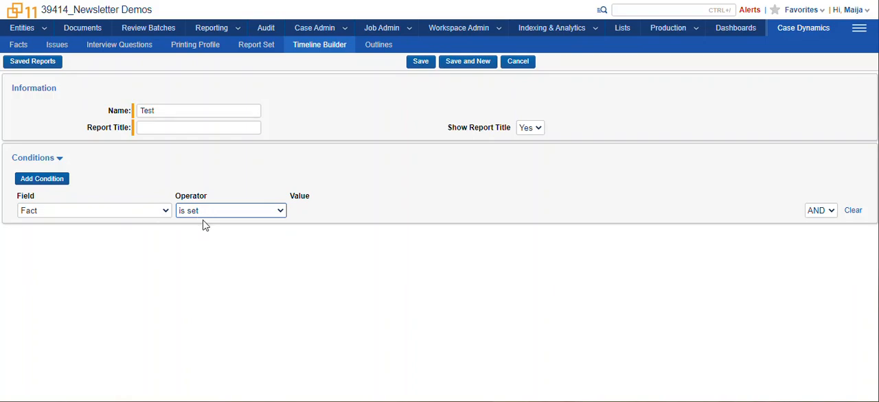
- Enter "Test report" as the report title and save the timeline report
{"action": "left_click", "coordinate": [421, 63]}
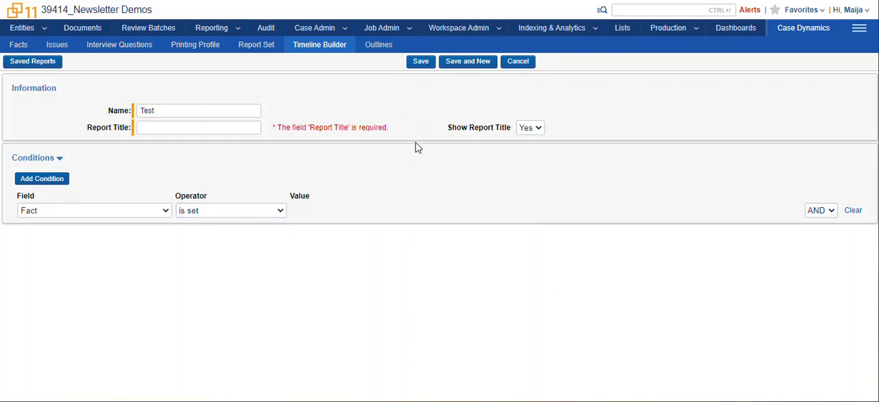
{"action": "left_click", "coordinate": [255, 125]}
{"action": "type", "text": "Test report"}
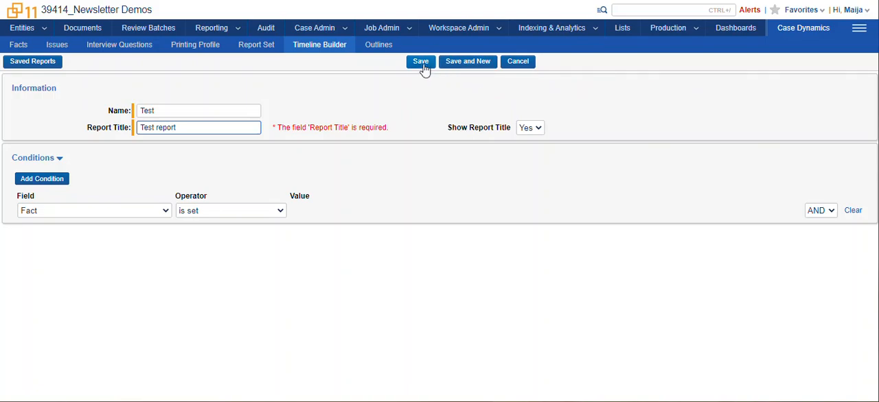
{"action": "left_click", "coordinate": [421, 63]}
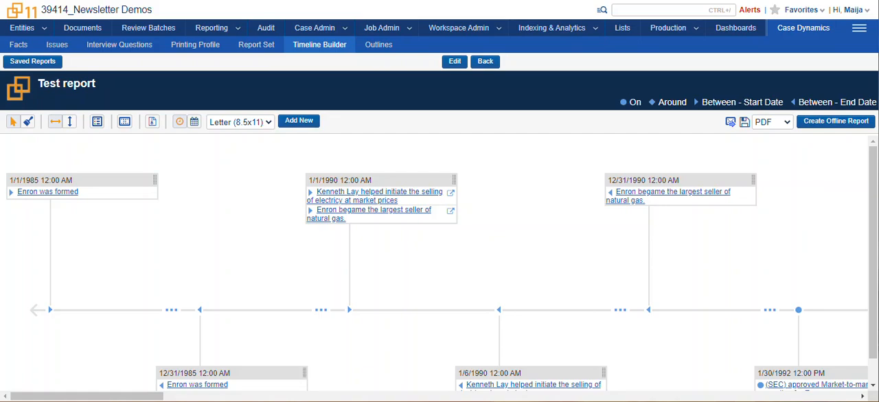
- Color the 1/1/1985 "Enron was formed" event red on the timeline and return to the selection tool
{"action": "mouse_move", "coordinate": [155, 398]}
{"action": "left_mouse_down"}
{"action": "mouse_move", "coordinate": [542, 399]}
{"action": "mouse_move", "coordinate": [162, 399]}
{"action": "left_mouse_up"}
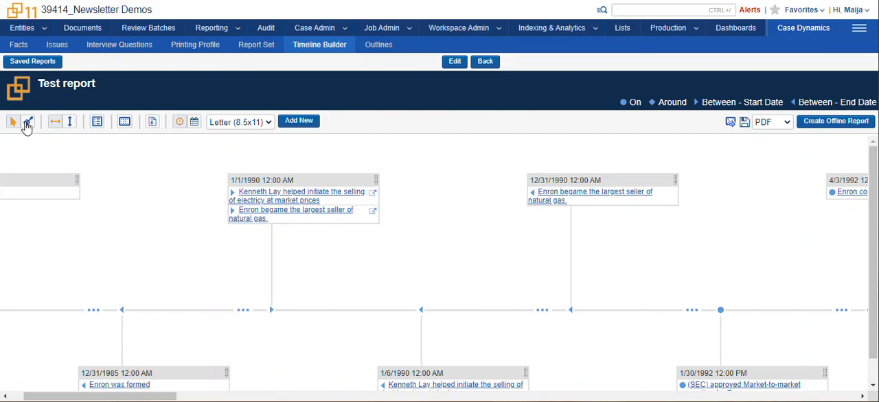
{"action": "left_click", "coordinate": [27, 123]}
{"action": "left_click", "coordinate": [35, 184]}
{"action": "left_click_drag", "start_coordinate": [140, 397], "coordinate": [123, 398]}
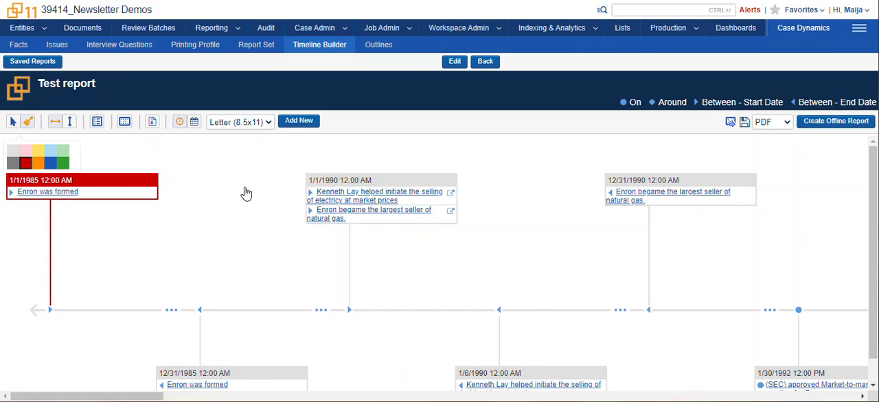
{"action": "left_click", "coordinate": [12, 122]}
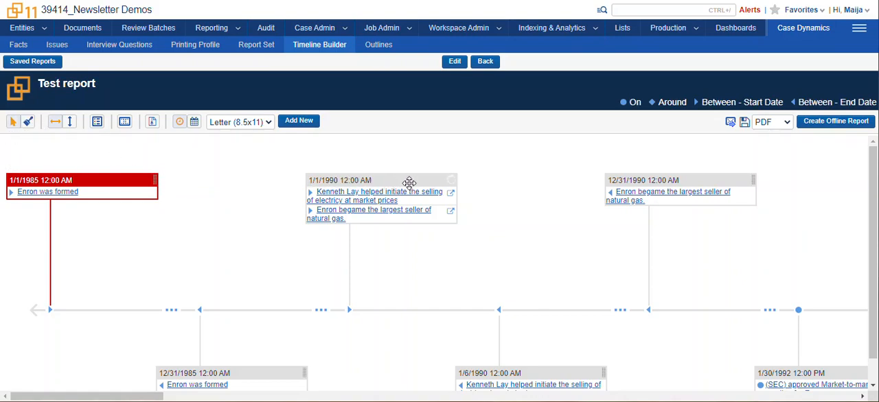
- Color the 12/31/1990 and 1/6/1990 events light green and return to the selection tool
{"action": "left_click", "coordinate": [28, 122]}
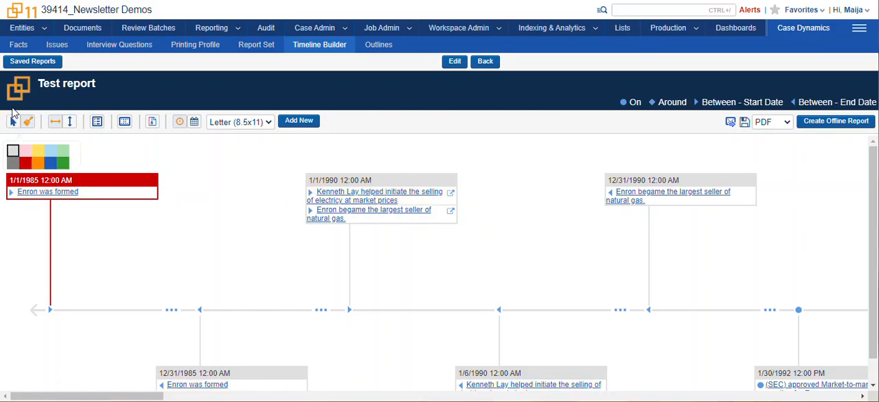
{"action": "left_click", "coordinate": [62, 150]}
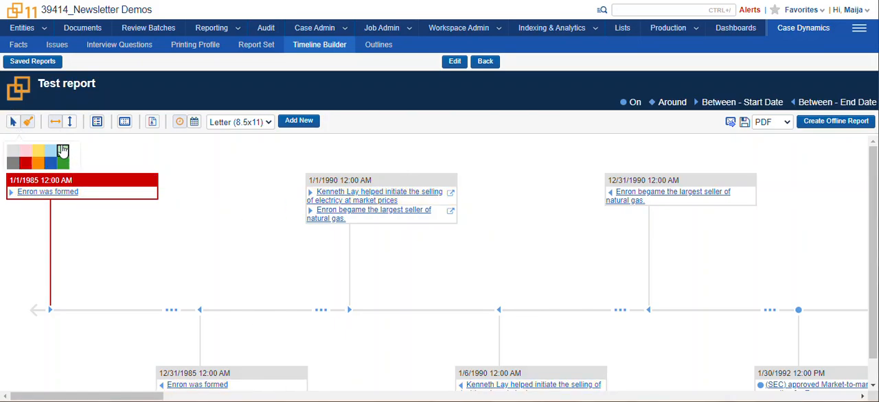
{"action": "left_click", "coordinate": [677, 183]}
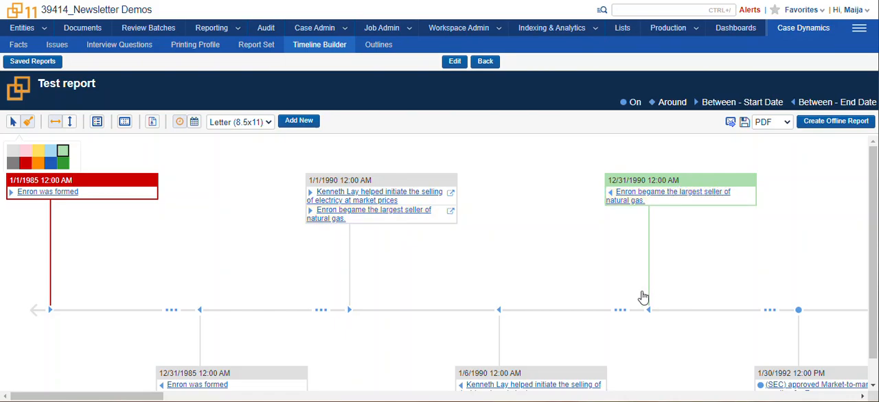
{"action": "left_click", "coordinate": [527, 382]}
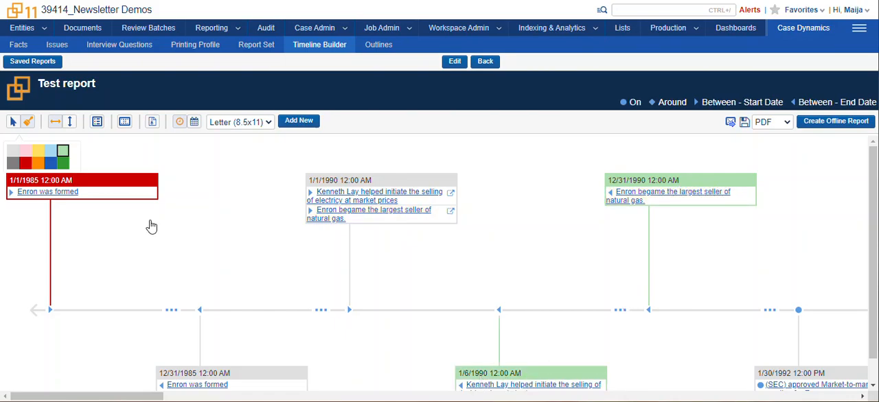
{"action": "left_click", "coordinate": [12, 123]}
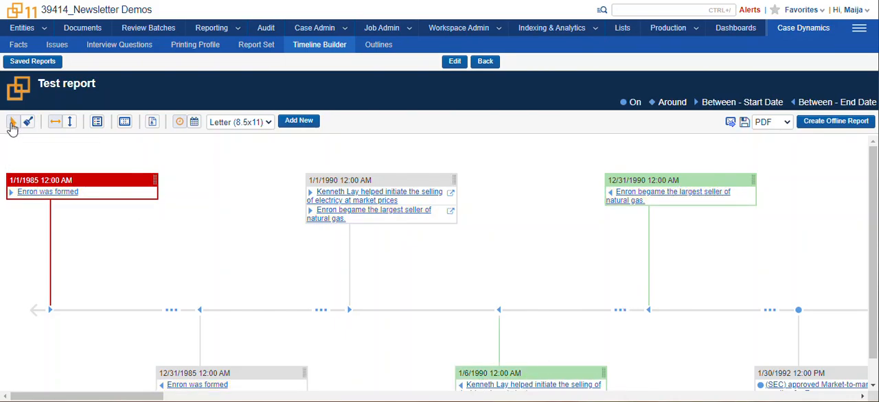
- Switch the timeline to vertical orientation, moving the 12/31/1985 event box slightly up and the 1/1/1990 box down, clear of the 1/1/1985 event
{"action": "left_click", "coordinate": [71, 123]}
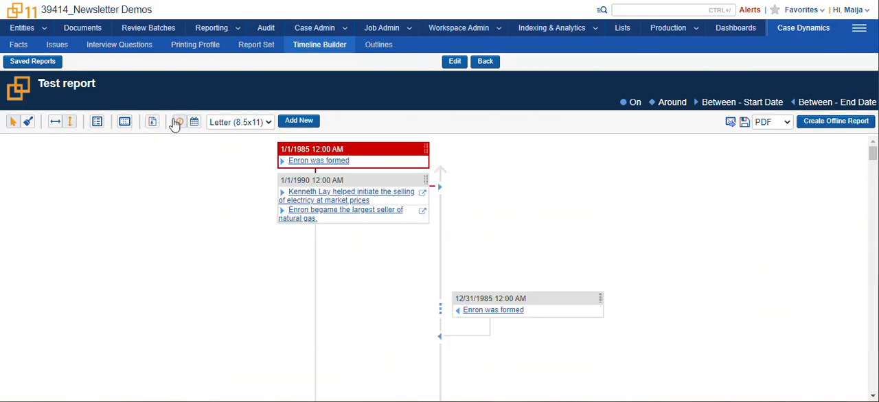
{"action": "left_click_drag", "start_coordinate": [550, 297], "coordinate": [558, 273]}
{"action": "left_click_drag", "start_coordinate": [364, 177], "coordinate": [355, 300]}
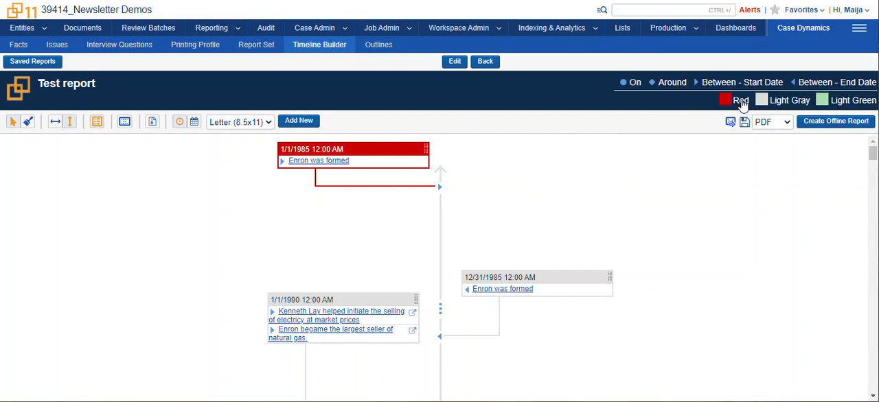
- Rename the Red entry in the color legend to Bad and keep the Light Gray label
{"action": "left_click", "coordinate": [741, 101]}
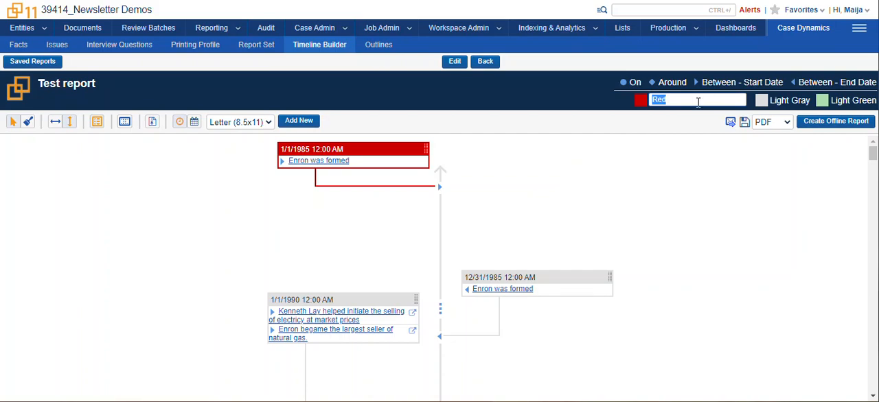
{"action": "type", "text": "Bad"}
{"action": "key", "text": "Return"}
{"action": "left_click", "coordinate": [791, 101]}
{"action": "key", "text": "Return"}
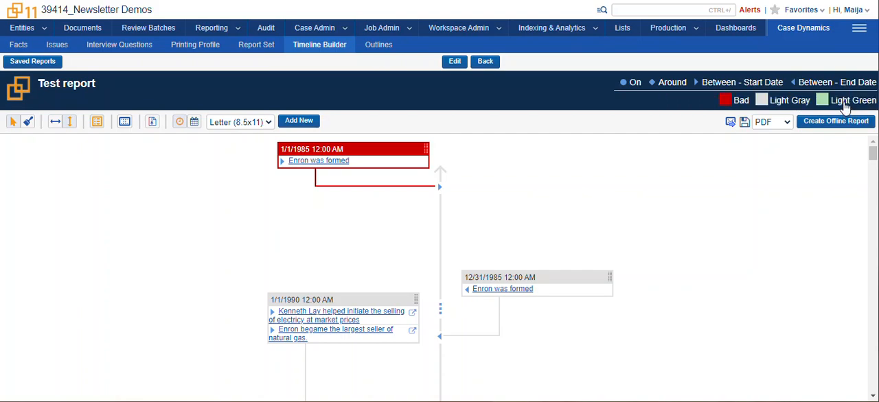
- Rename the Light Green entry in the color legend to Great
{"action": "left_click", "coordinate": [845, 103]}
{"action": "key", "text": "BackSpace"}
{"action": "key", "text": "BackSpace"}
{"action": "key", "text": "BackSpace"}
{"action": "key", "text": "BackSpace"}
{"action": "key", "text": "BackSpace"}
{"action": "key", "text": "BackSpace"}
{"action": "key", "text": "BackSpace"}
{"action": "key", "text": "BackSpace"}
{"action": "key", "text": "BackSpace"}
{"action": "key", "text": "BackSpace"}
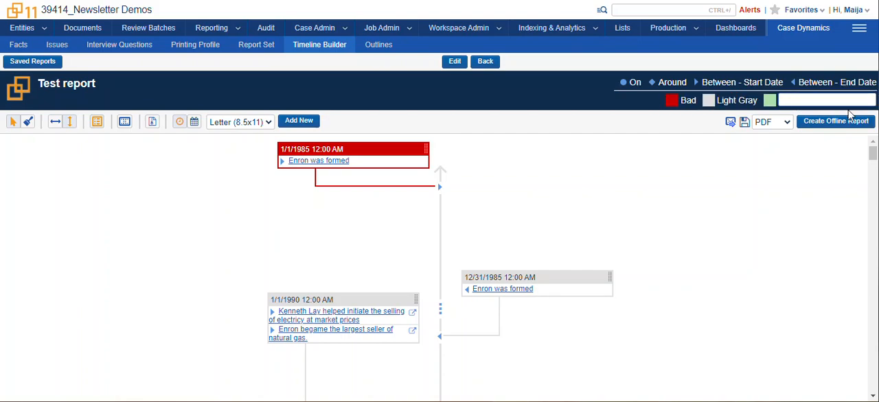
{"action": "key", "text": "Return"}
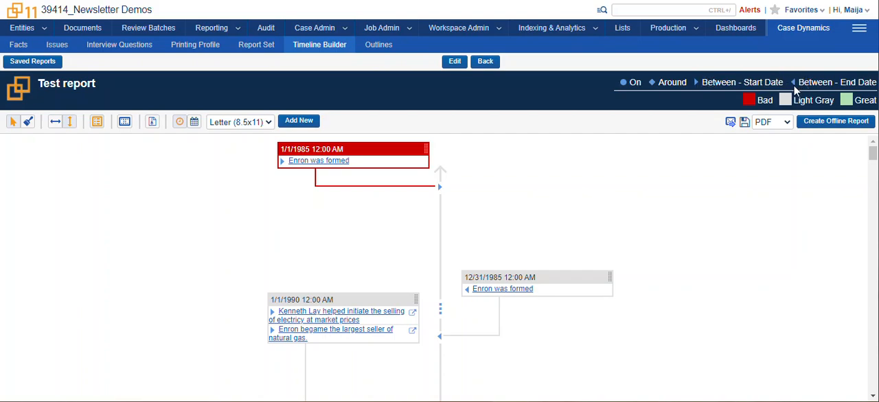
{"action": "scroll", "coordinate": [412, 314], "scroll_direction": "down", "scroll_amount": 3}
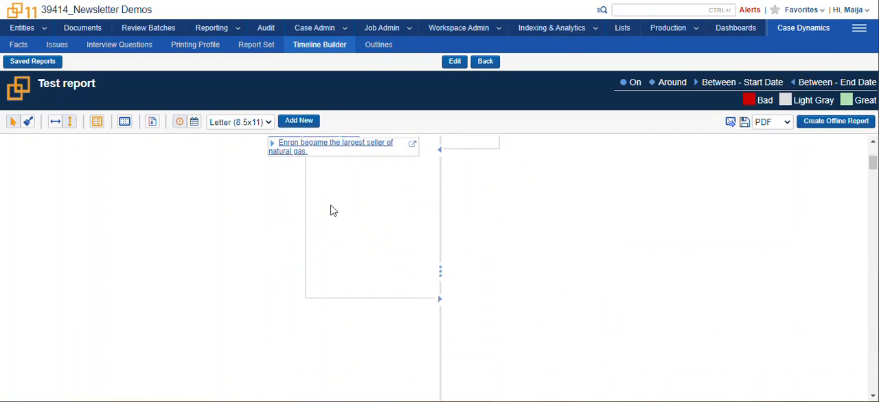
- Look over the vertical timeline's events and leave the test report for the list of report sets
{"action": "scroll", "coordinate": [323, 203], "scroll_direction": "down", "scroll_amount": 1}
{"action": "scroll", "coordinate": [343, 204], "scroll_direction": "up", "scroll_amount": 2}
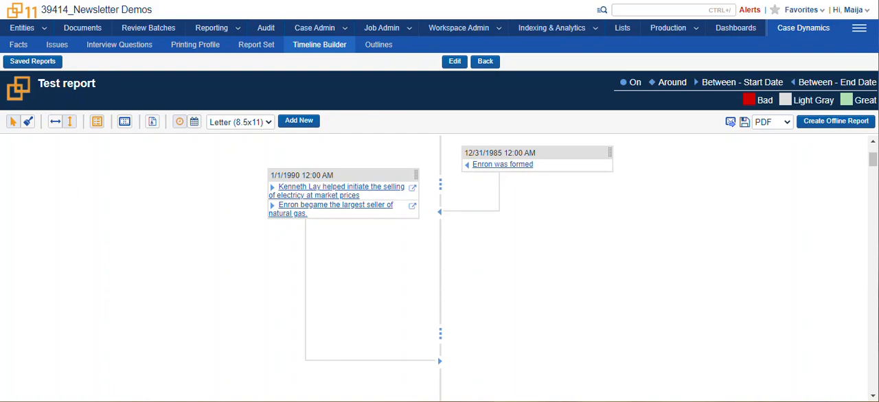
{"action": "left_click", "coordinate": [485, 61]}
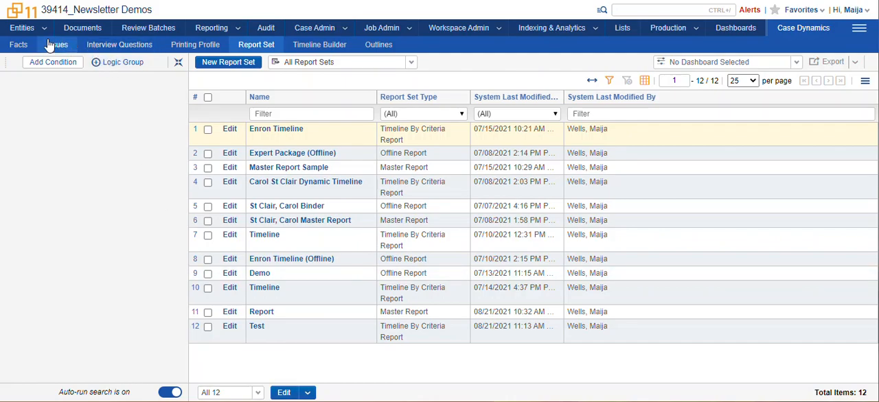
- Open the case facts, show the All Facts view, and return to the Special Purpose Entities Facts view
{"action": "left_click", "coordinate": [24, 50]}
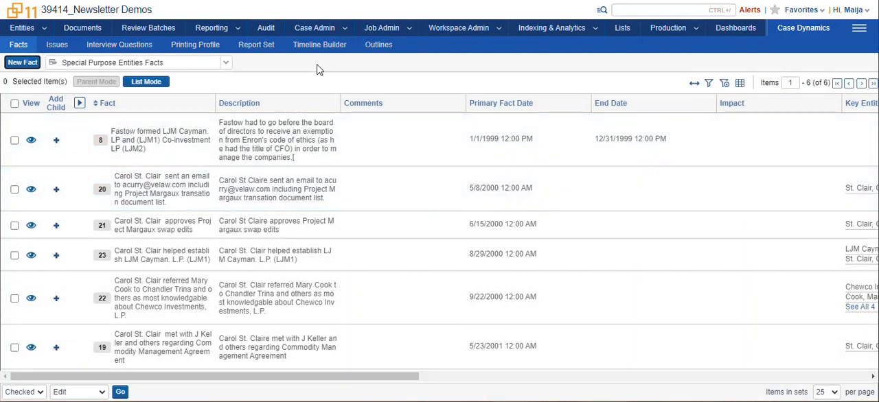
{"action": "left_click", "coordinate": [226, 64]}
{"action": "left_click", "coordinate": [141, 94]}
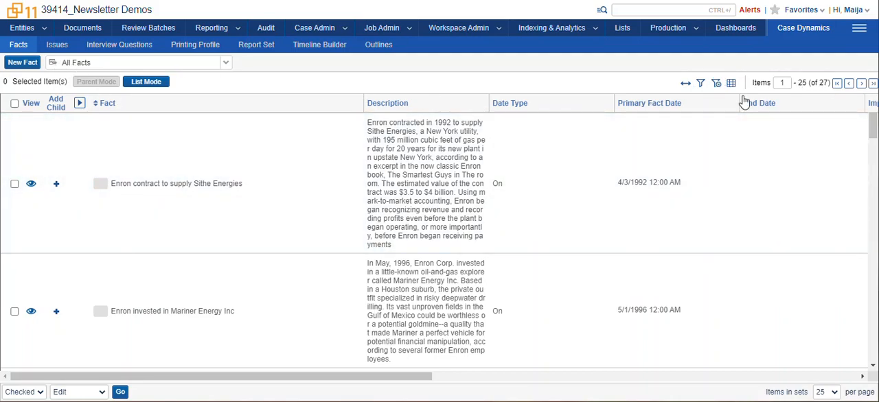
{"action": "left_click", "coordinate": [227, 63]}
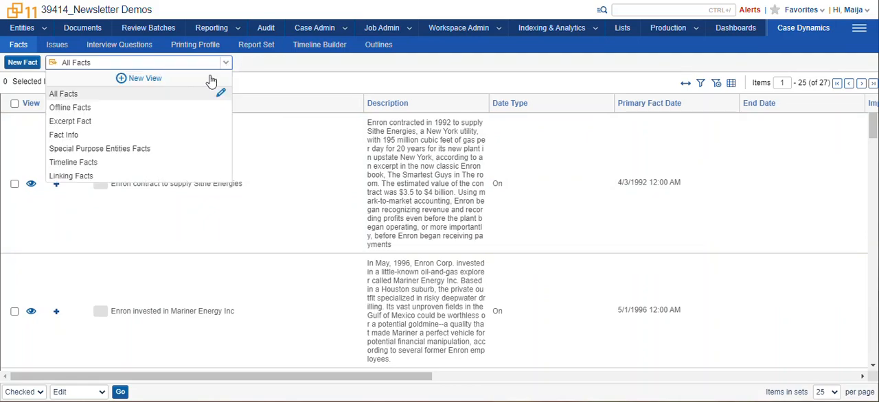
{"action": "left_click", "coordinate": [125, 155]}
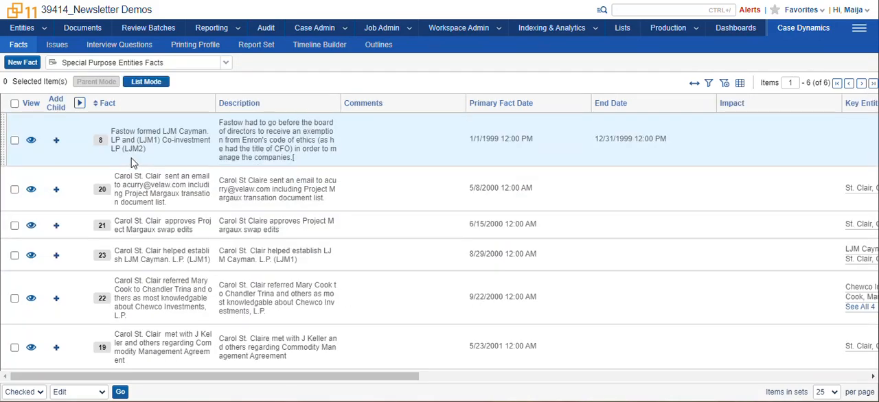
{"action": "left_click", "coordinate": [227, 63]}
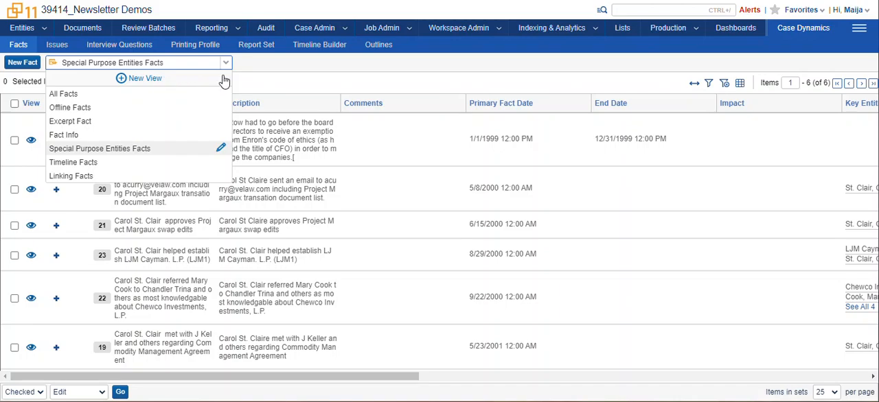
{"action": "left_click", "coordinate": [278, 71]}
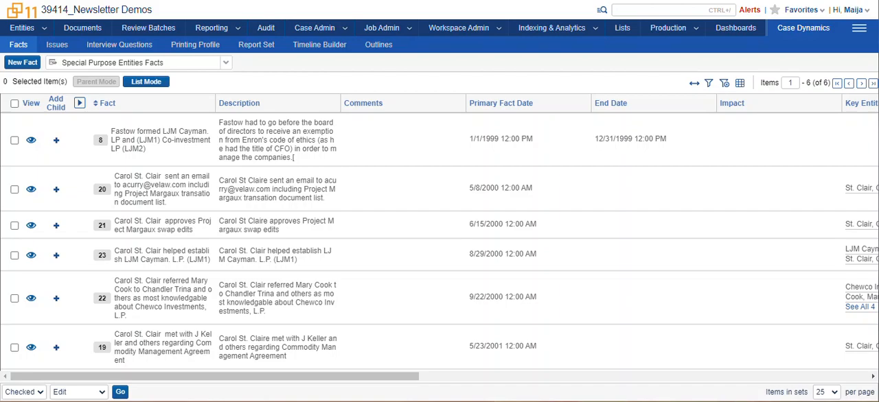
- Open Documents with the Case Dynamics dashboard and examine its facts, issues, cluster and communication analysis widgets
{"action": "left_click", "coordinate": [84, 31]}
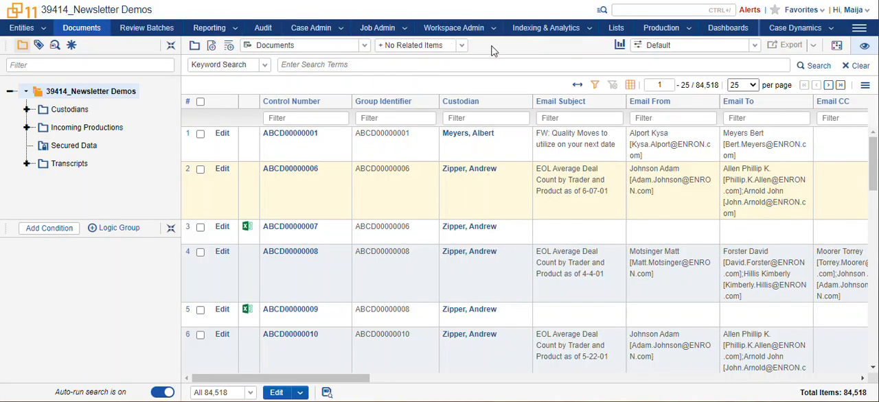
{"action": "left_click", "coordinate": [754, 45]}
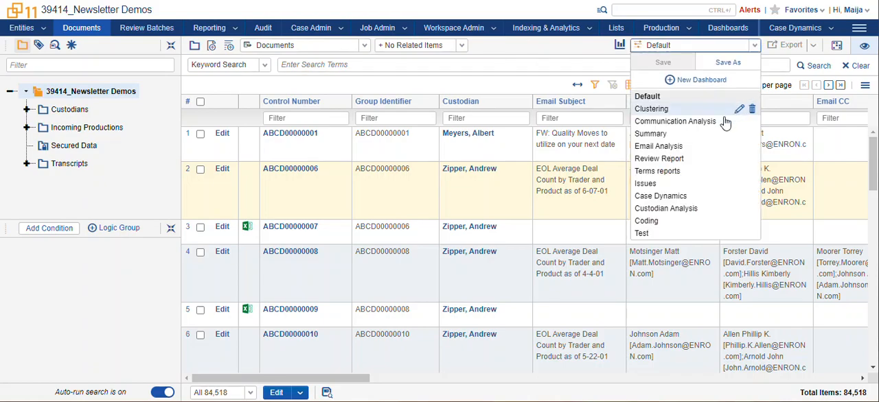
{"action": "left_click", "coordinate": [684, 197]}
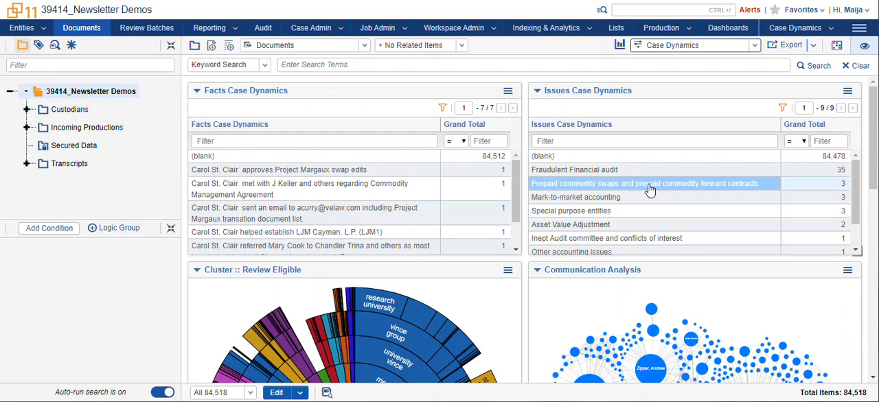
{"action": "left_click_drag", "start_coordinate": [872, 162], "coordinate": [875, 224]}
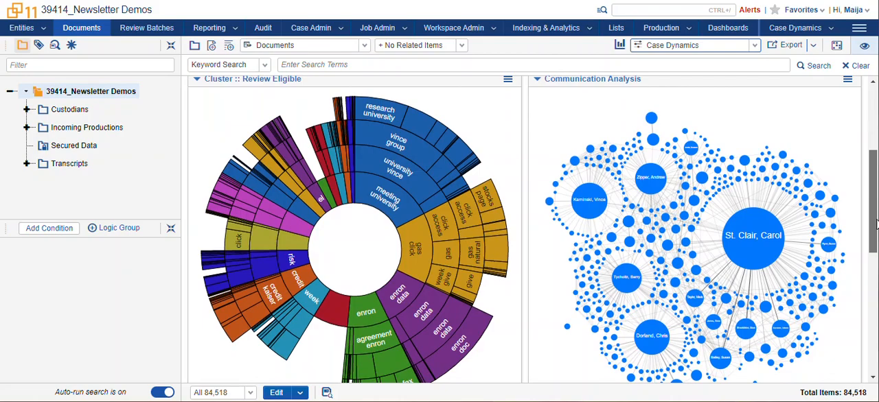
{"action": "left_click_drag", "start_coordinate": [875, 231], "coordinate": [873, 164]}
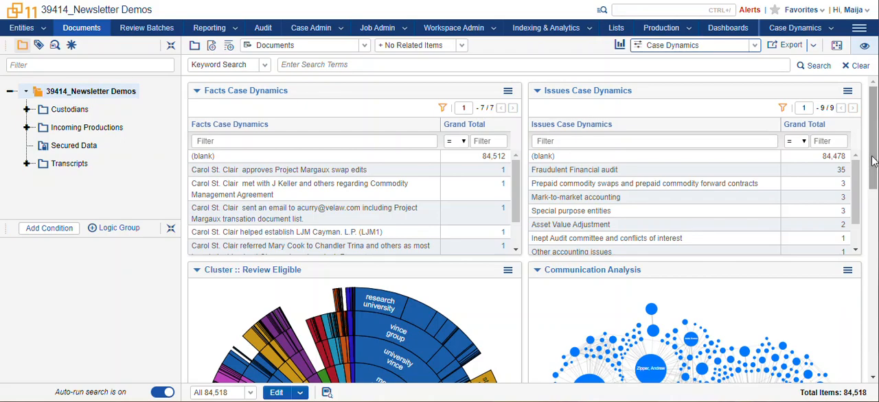
{"action": "left_click_drag", "start_coordinate": [873, 161], "coordinate": [873, 217]}
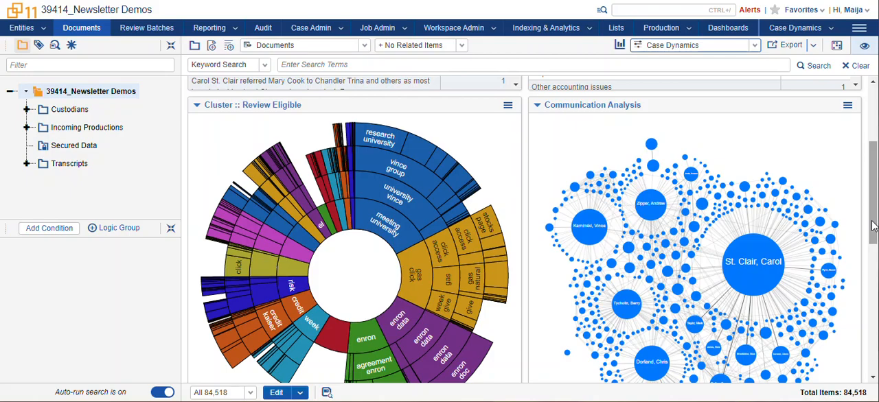
{"action": "left_click_drag", "start_coordinate": [873, 226], "coordinate": [873, 167]}
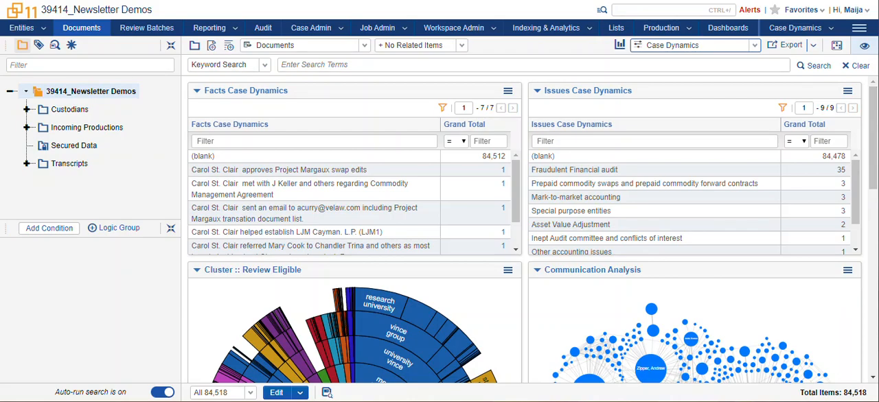
- Return to the Case Dynamics facts, start a new fact and color it orange
{"action": "left_click", "coordinate": [813, 28]}
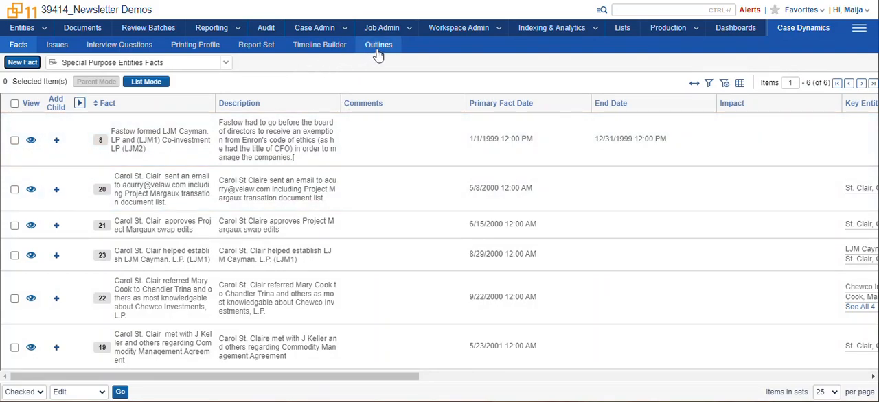
{"action": "left_click", "coordinate": [17, 47]}
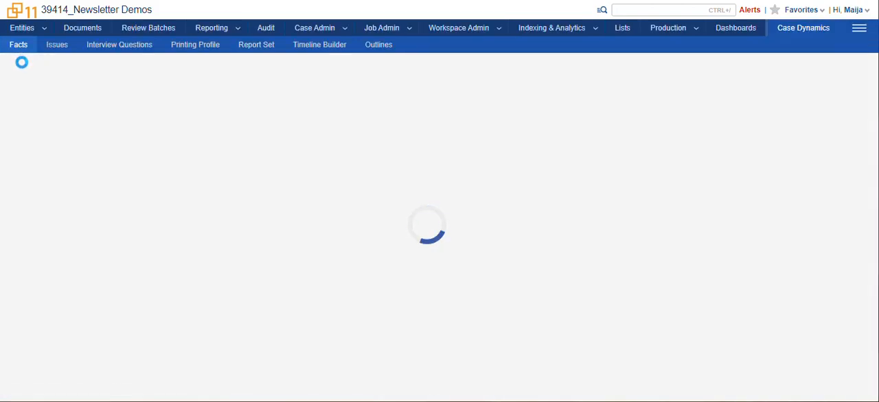
{"action": "left_click", "coordinate": [22, 62]}
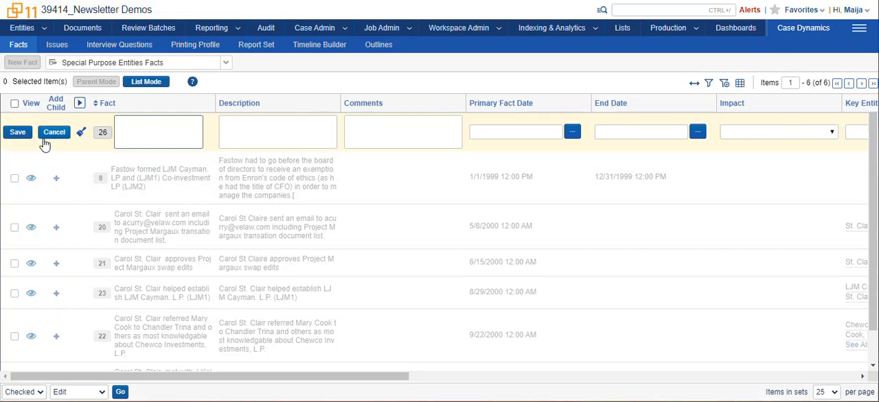
{"action": "left_click", "coordinate": [81, 136]}
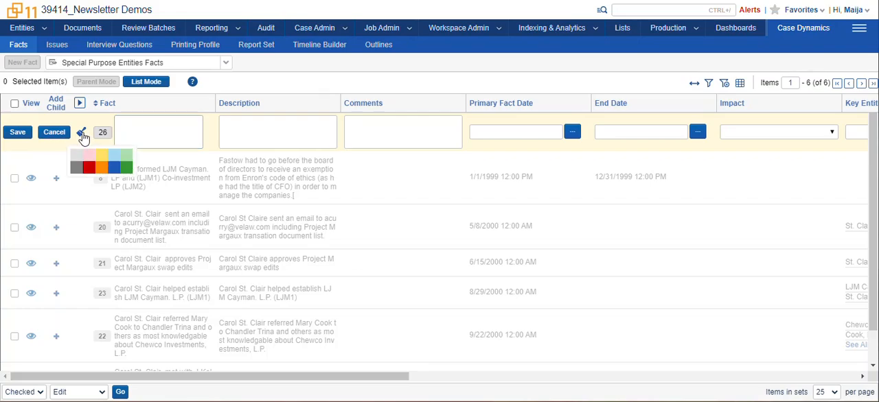
{"action": "left_click", "coordinate": [102, 169]}
{"action": "left_click", "coordinate": [140, 124]}
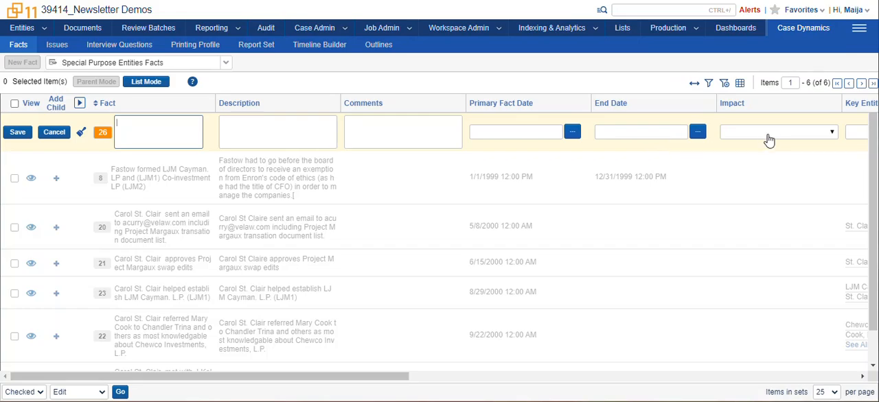
- Link the draft fact to the first listed key person and the Project Margaux role interview question, and discard the draft
{"action": "left_click", "coordinate": [856, 136]}
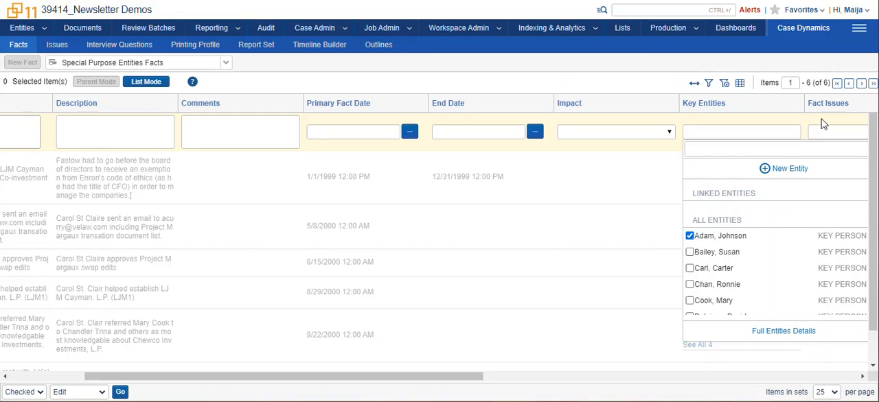
{"action": "left_click", "coordinate": [839, 139]}
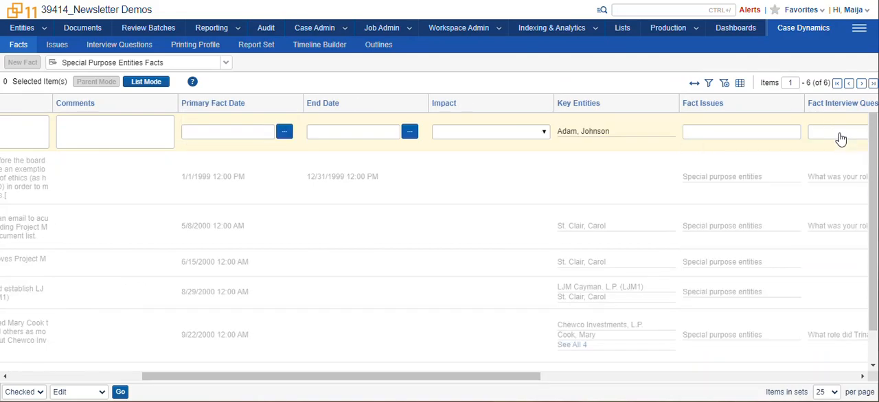
{"action": "left_click", "coordinate": [841, 138]}
{"action": "left_click", "coordinate": [689, 236]}
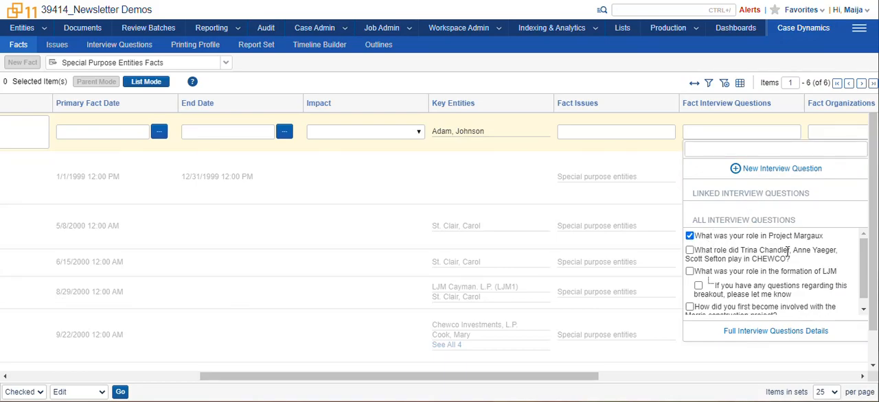
{"action": "left_click", "coordinate": [475, 165]}
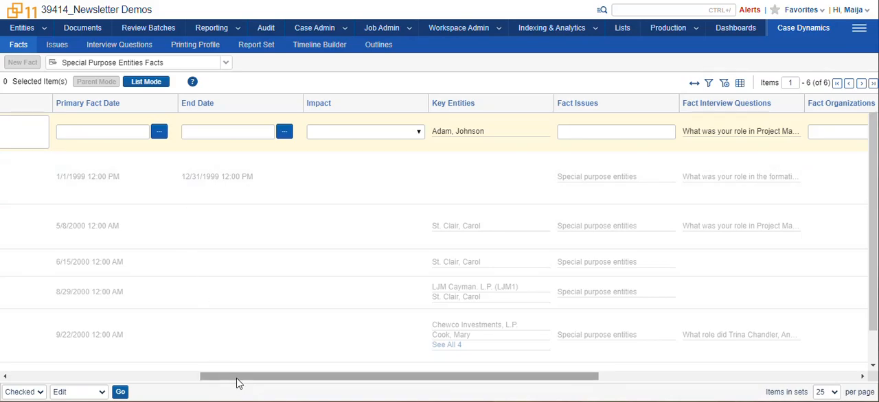
{"action": "left_click_drag", "start_coordinate": [236, 383], "coordinate": [1, 333]}
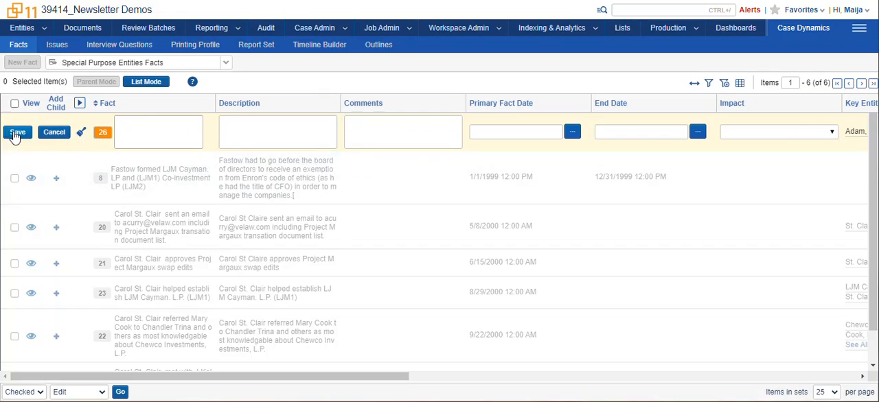
{"action": "left_click", "coordinate": [57, 136]}
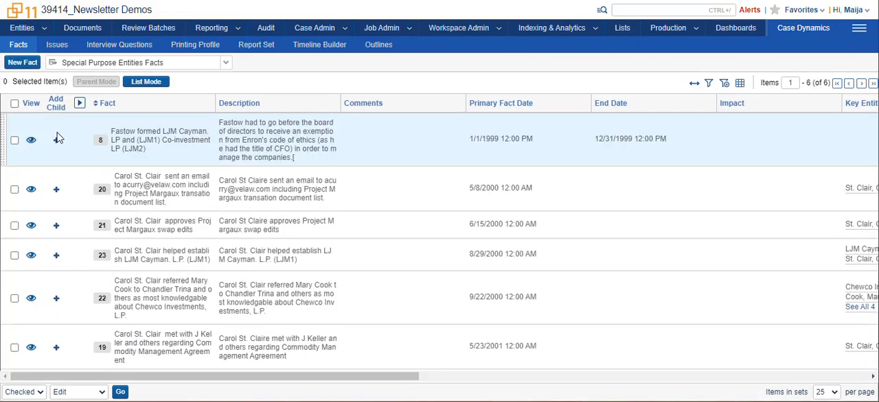
- Try inline editing of fact 8 and adding a child fact under it, discarding both
{"action": "left_click", "coordinate": [166, 142]}
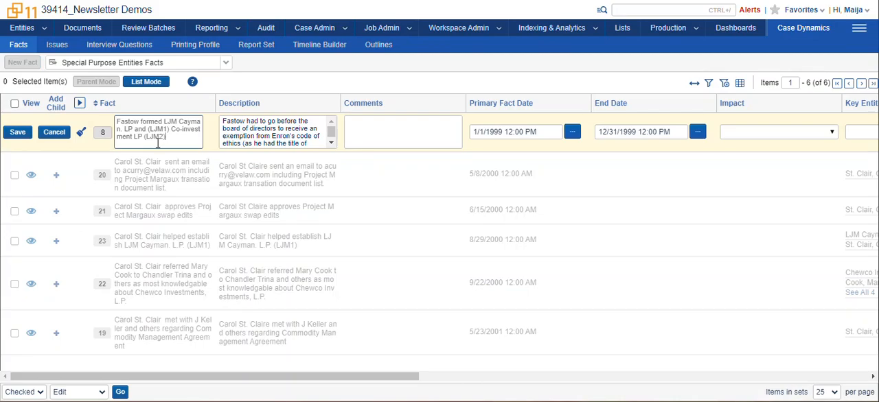
{"action": "left_click", "coordinate": [57, 133]}
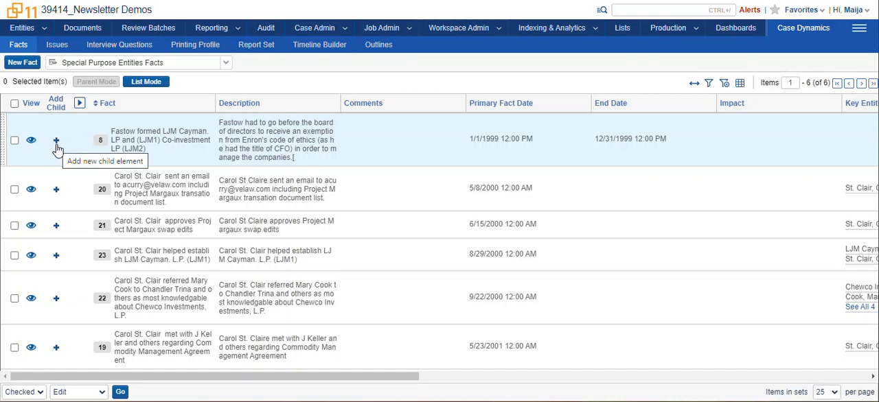
{"action": "left_click", "coordinate": [57, 144]}
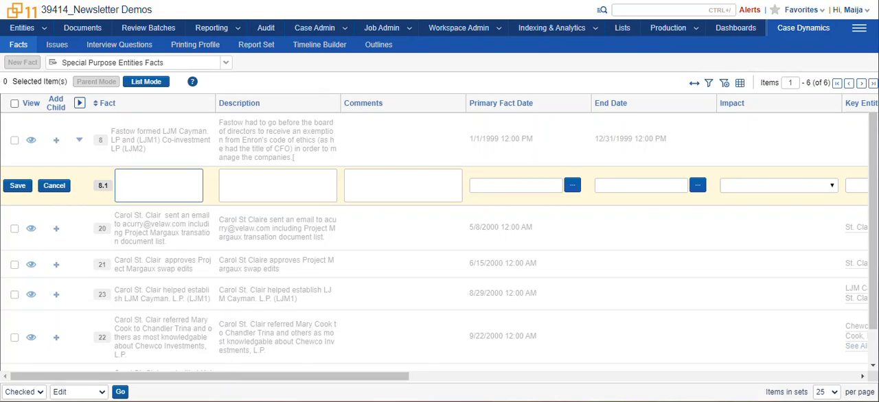
{"action": "left_click", "coordinate": [54, 186]}
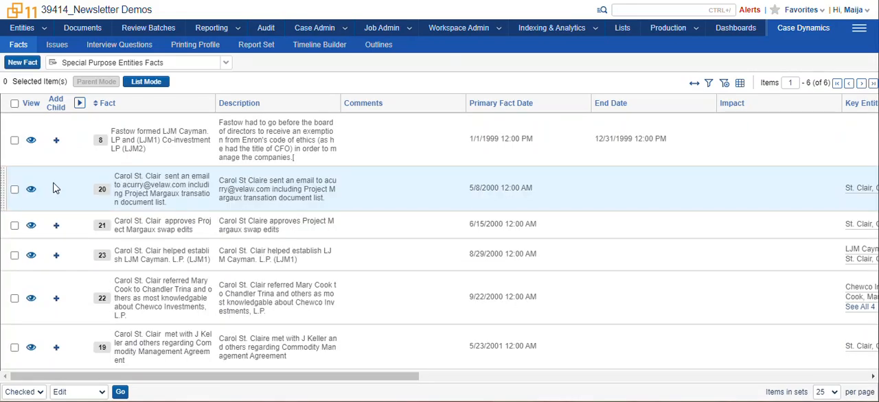
- Open the issues, expand Mark-to-market accounting in the All Issues (Mark to Market) view, and switch to the All Issues view
{"action": "left_click", "coordinate": [58, 45]}
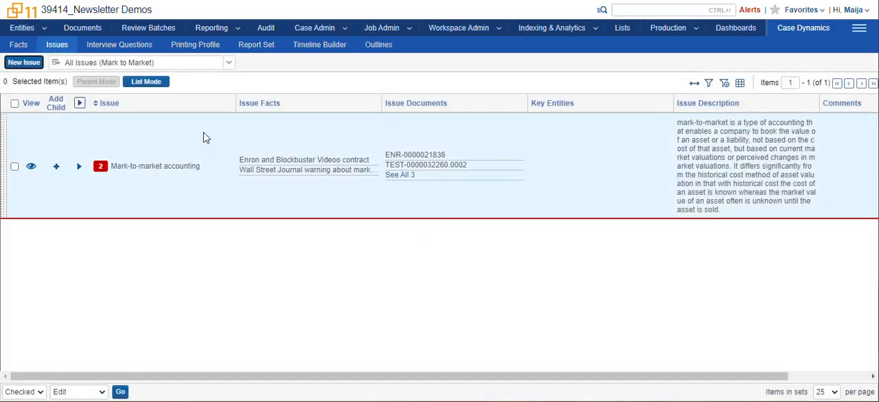
{"action": "left_click", "coordinate": [228, 64]}
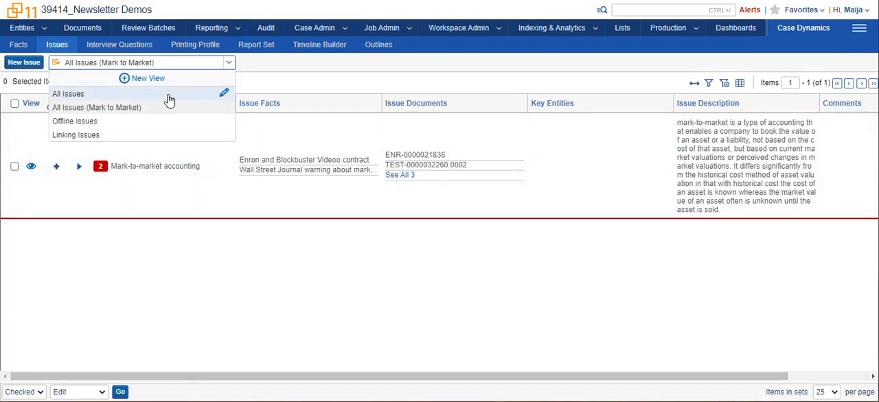
{"action": "left_click", "coordinate": [130, 110]}
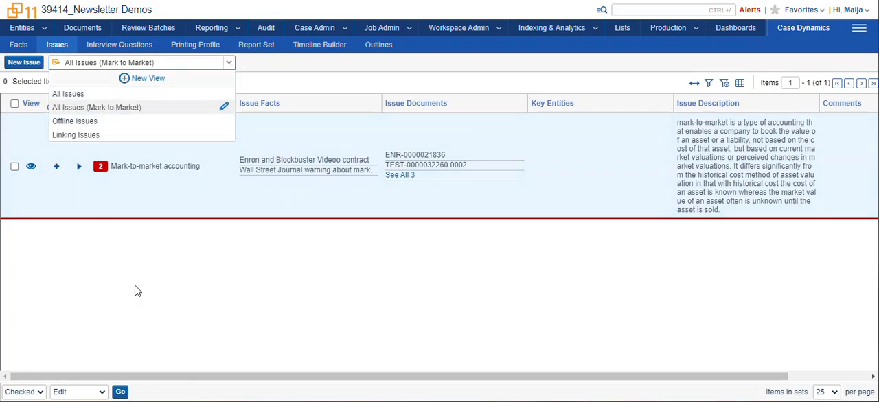
{"action": "left_click", "coordinate": [79, 167]}
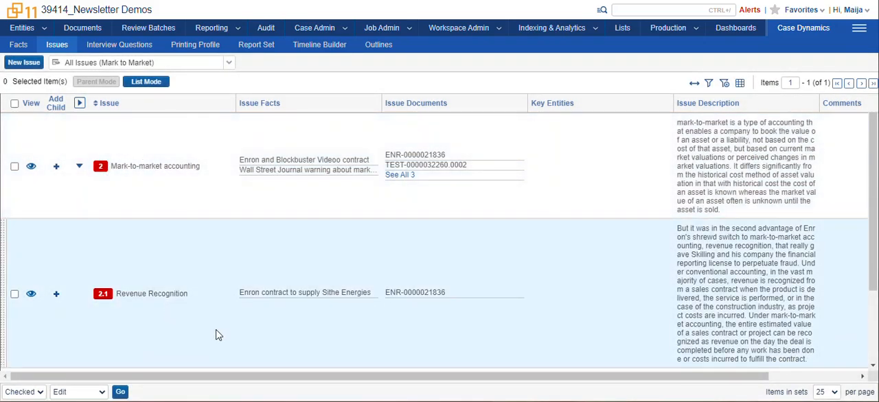
{"action": "left_click", "coordinate": [228, 63]}
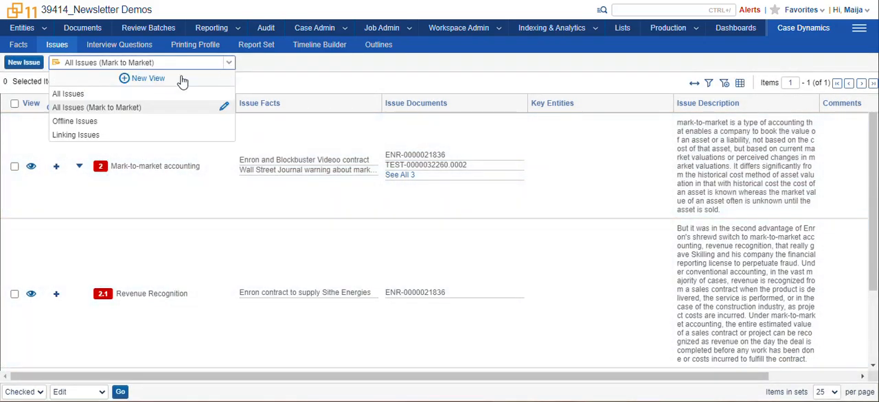
{"action": "left_click", "coordinate": [74, 91]}
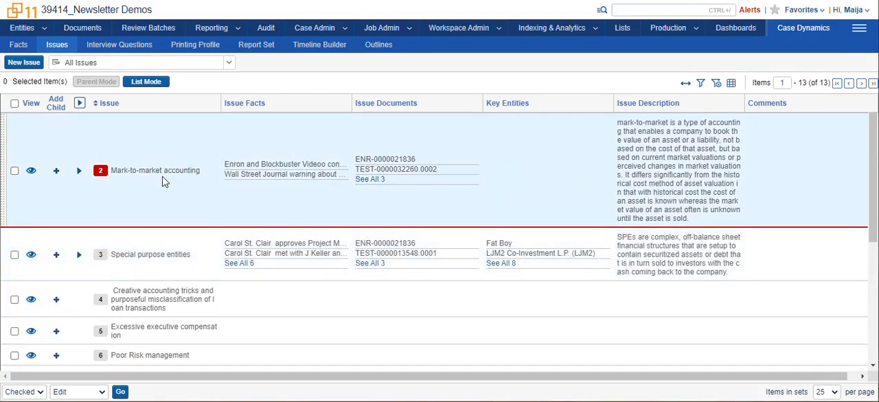
- Try inline editing of the Mark-to-market accounting issue, viewing its linked documents, and discard the edit
{"action": "left_click", "coordinate": [162, 175]}
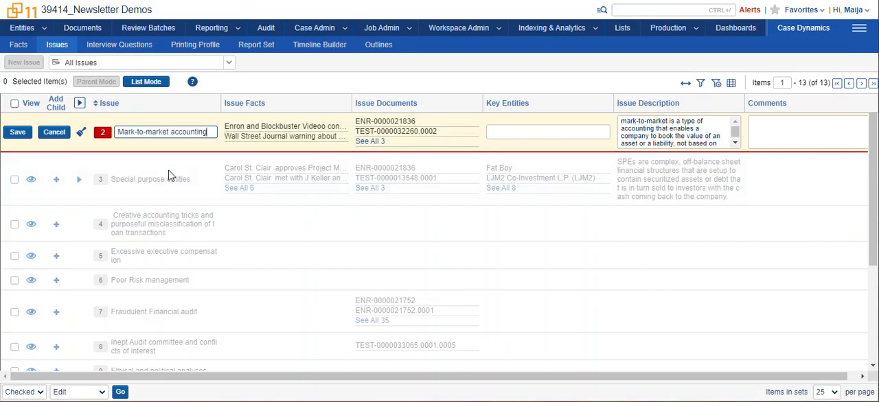
{"action": "left_click", "coordinate": [440, 143]}
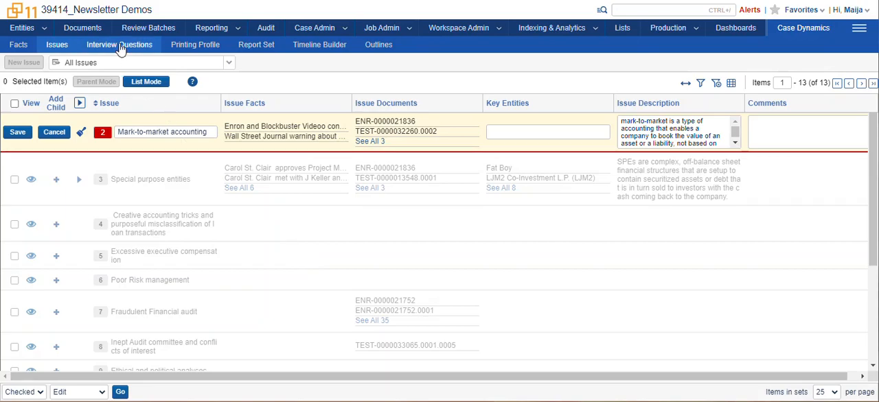
{"action": "left_click", "coordinate": [54, 131]}
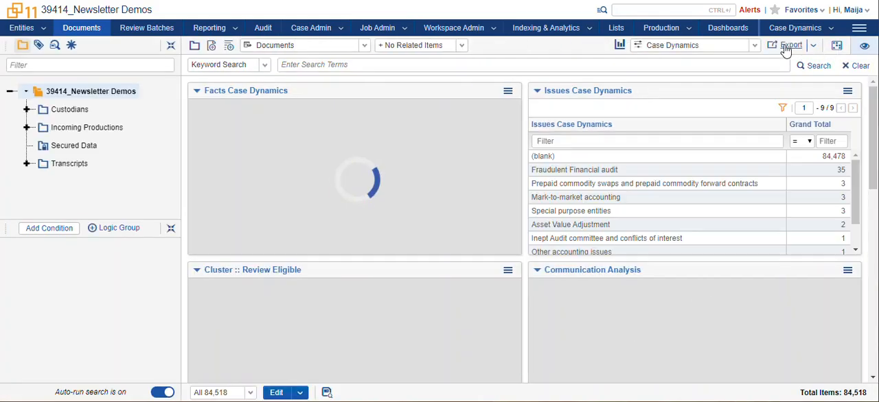
- Switch Documents to the Default dashboard and open document ABCD00000001
{"action": "left_click", "coordinate": [754, 45]}
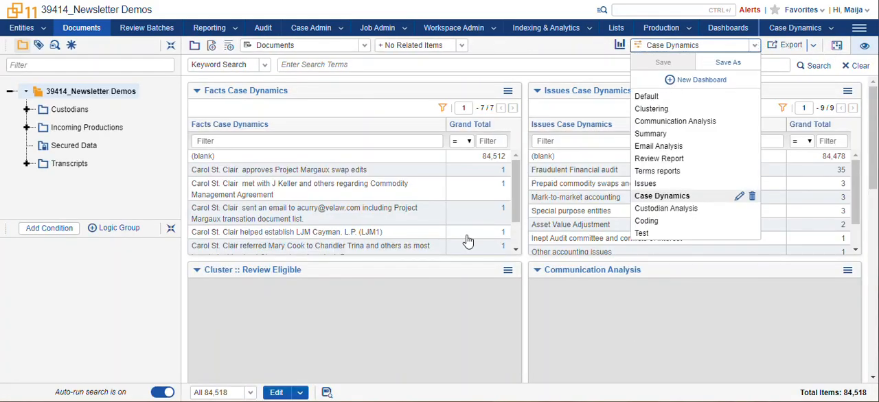
{"action": "left_click", "coordinate": [642, 97]}
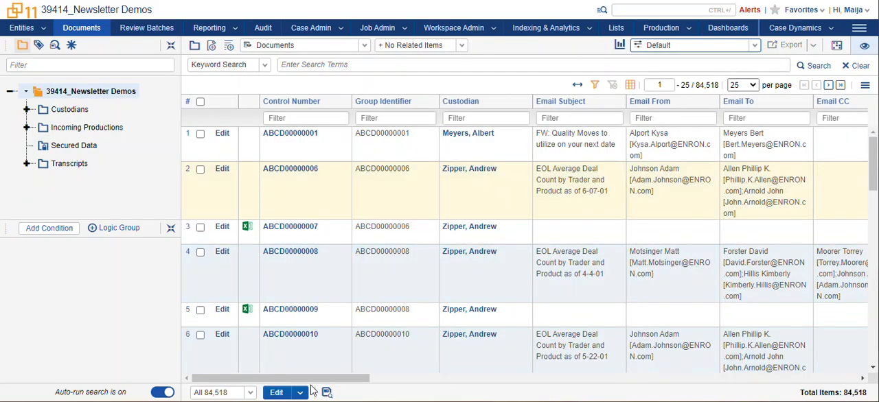
{"action": "left_click", "coordinate": [293, 137]}
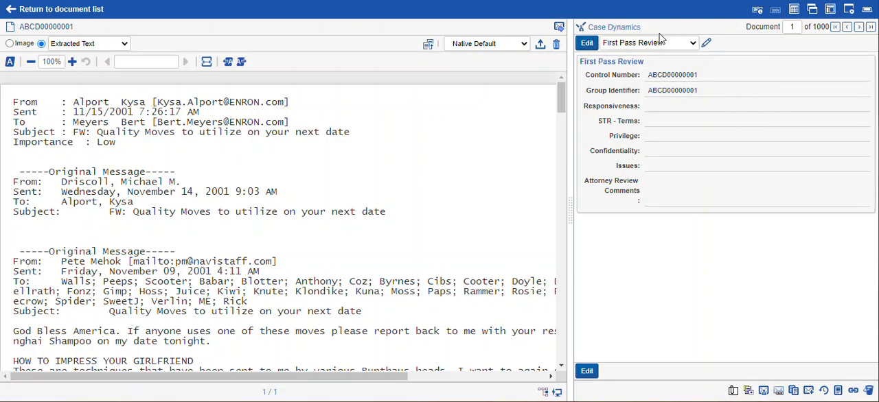
- Show the Case Dynamics pane beside the document and link the first listed key person to it
{"action": "left_click", "coordinate": [692, 43]}
{"action": "left_click", "coordinate": [693, 44]}
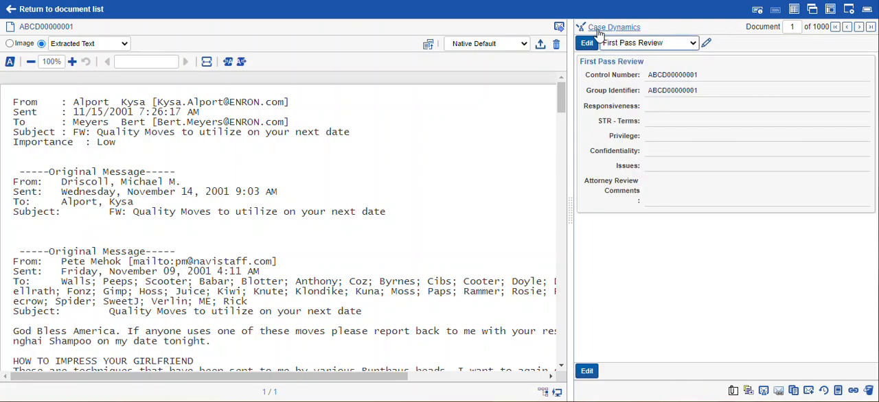
{"action": "left_click", "coordinate": [624, 29]}
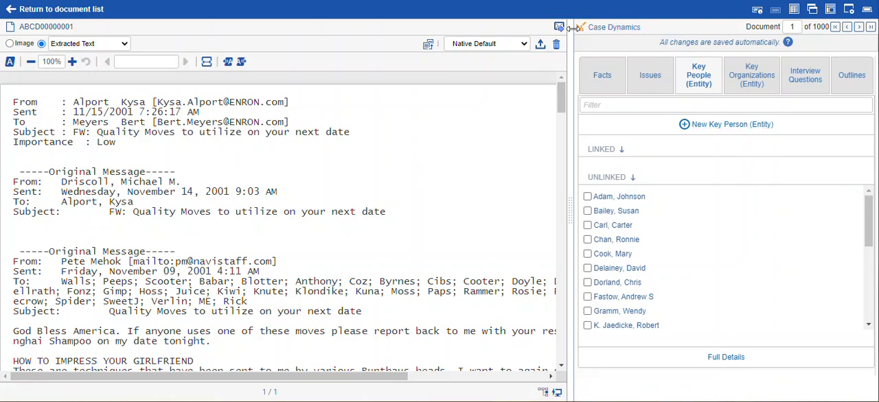
{"action": "left_click", "coordinate": [626, 29]}
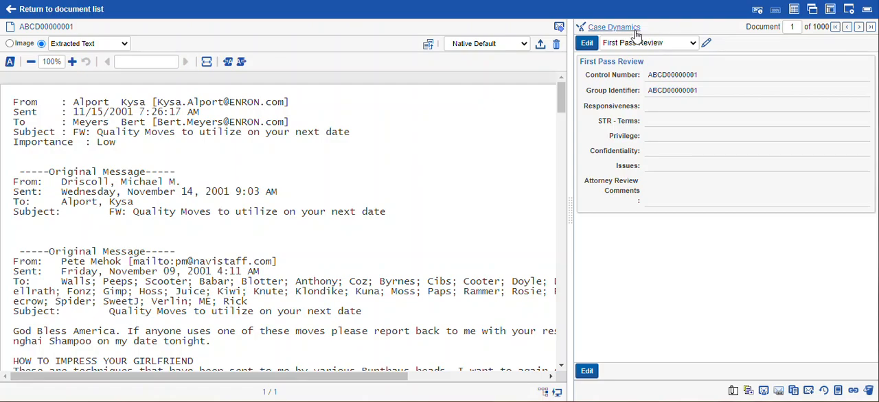
{"action": "left_click", "coordinate": [636, 31]}
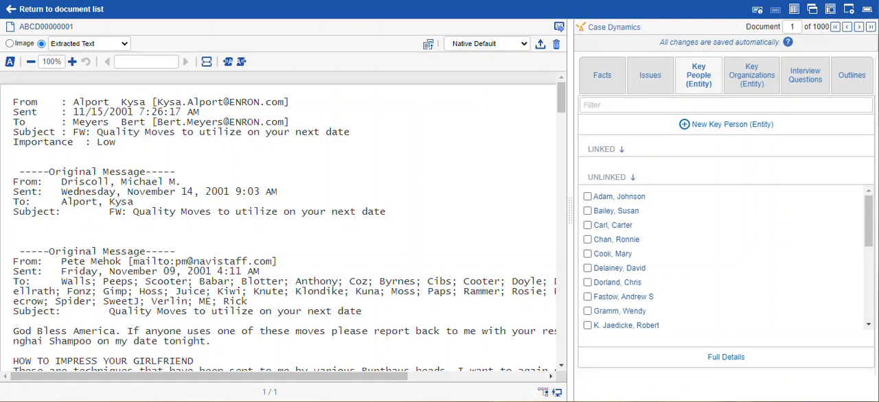
{"action": "left_click_drag", "start_coordinate": [657, 43], "coordinate": [789, 58]}
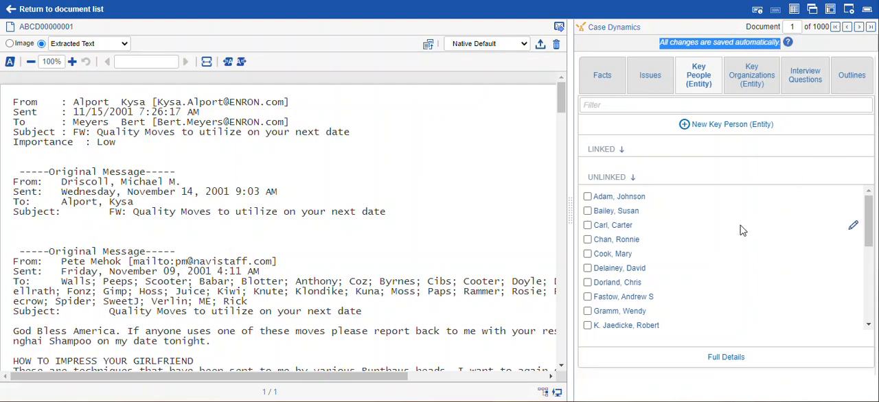
{"action": "left_click", "coordinate": [588, 196]}
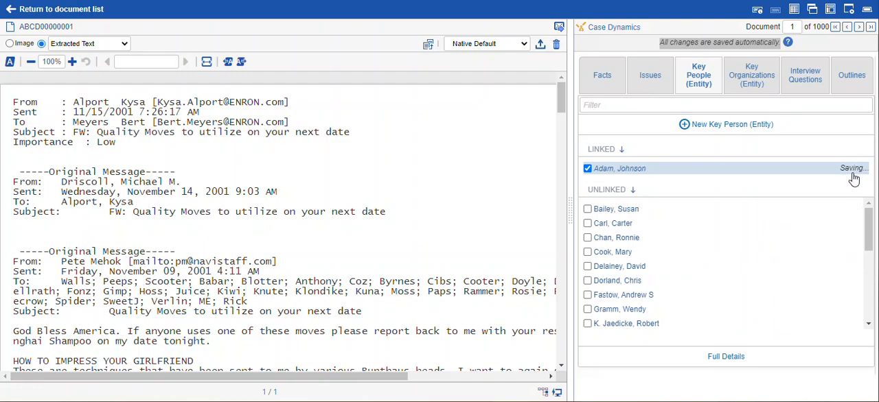
- Look over the linkable facts and issues, and try adding an issue under the parent Ethical and political analyses, cancelling it
{"action": "left_click", "coordinate": [607, 77]}
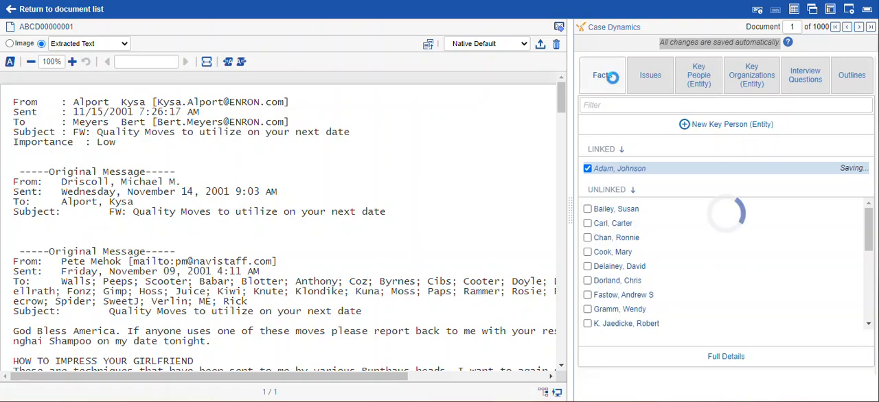
{"action": "left_click", "coordinate": [650, 75]}
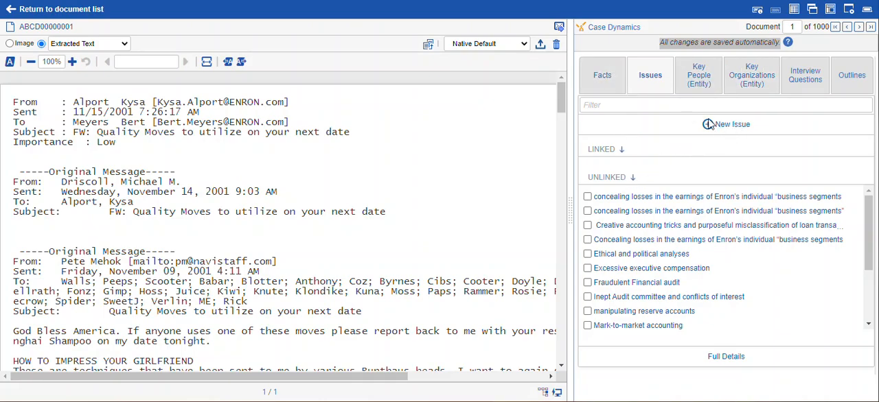
{"action": "left_click", "coordinate": [732, 126]}
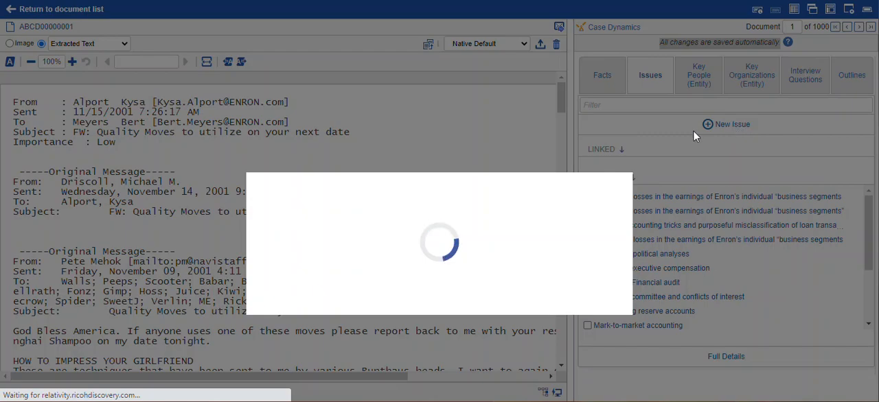
{"action": "left_click", "coordinate": [379, 198]}
{"action": "left_click", "coordinate": [395, 217]}
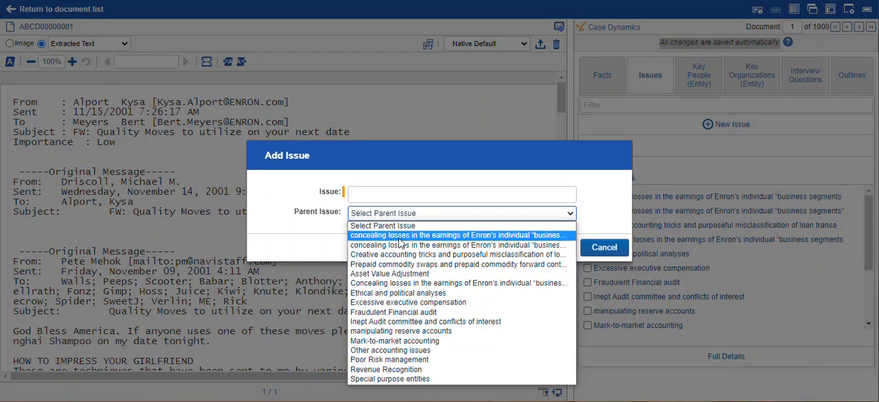
{"action": "left_click", "coordinate": [435, 293]}
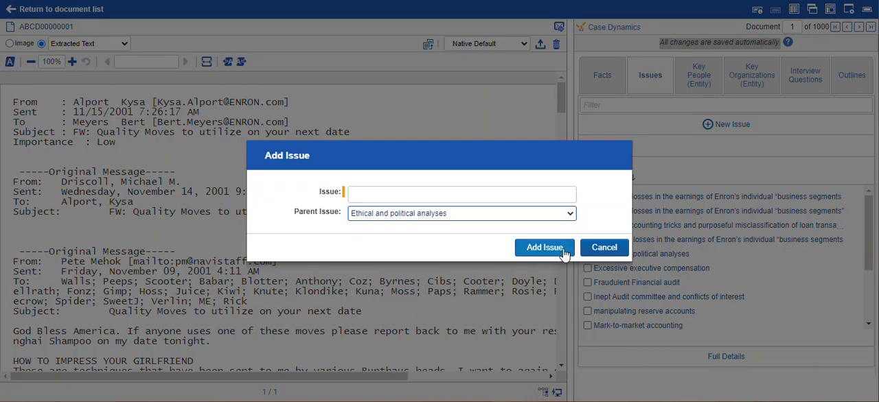
{"action": "left_click", "coordinate": [604, 249]}
- Link and unlink the first listed issue, and open the second listed issue for editing without saving changes
{"action": "left_click", "coordinate": [588, 197]}
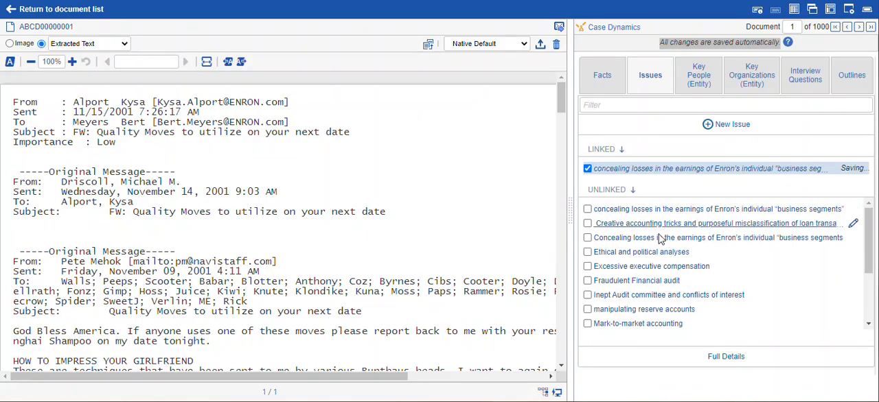
{"action": "left_click", "coordinate": [587, 170]}
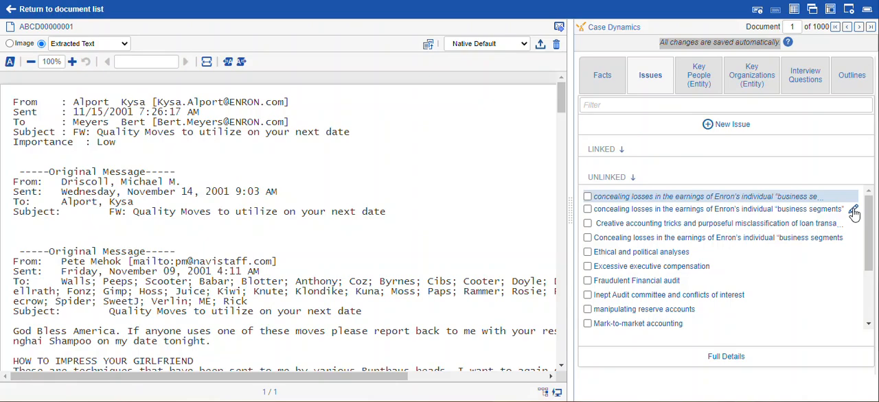
{"action": "left_click", "coordinate": [853, 210]}
{"action": "left_click_drag", "start_coordinate": [89, 0], "coordinate": [526, 53]}
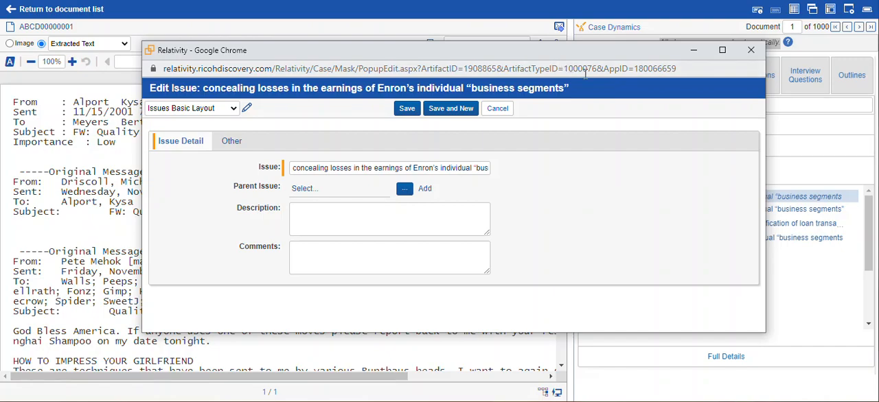
{"action": "left_click", "coordinate": [750, 50]}
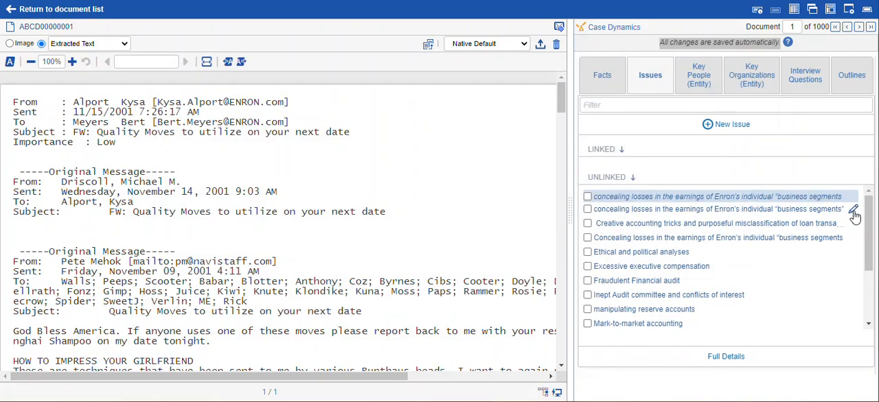
{"action": "left_click", "coordinate": [853, 210]}
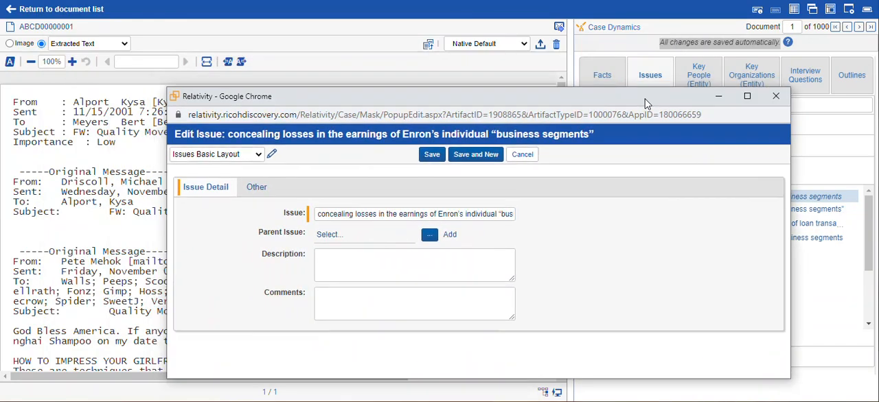
{"action": "left_click", "coordinate": [776, 89]}
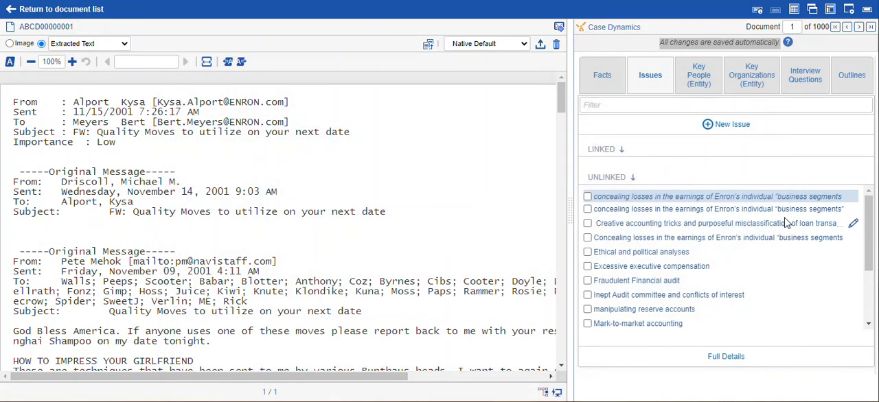
- View the second "concealing losses" issue's details and examine its linked documents, facts and key people
{"action": "left_click", "coordinate": [783, 223]}
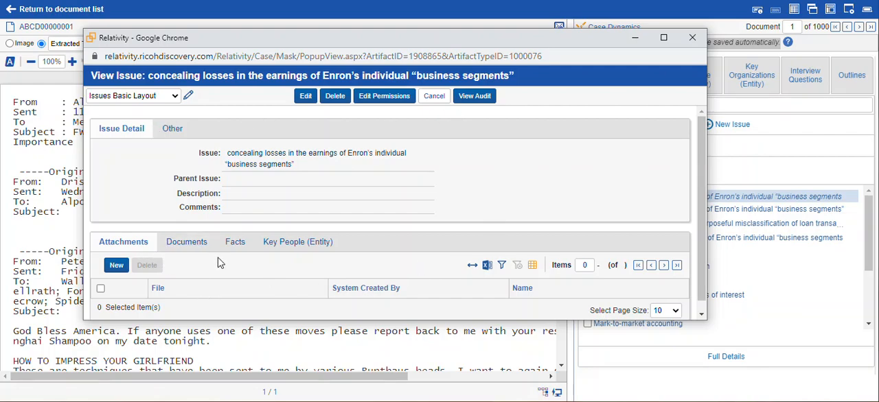
{"action": "left_click", "coordinate": [188, 245]}
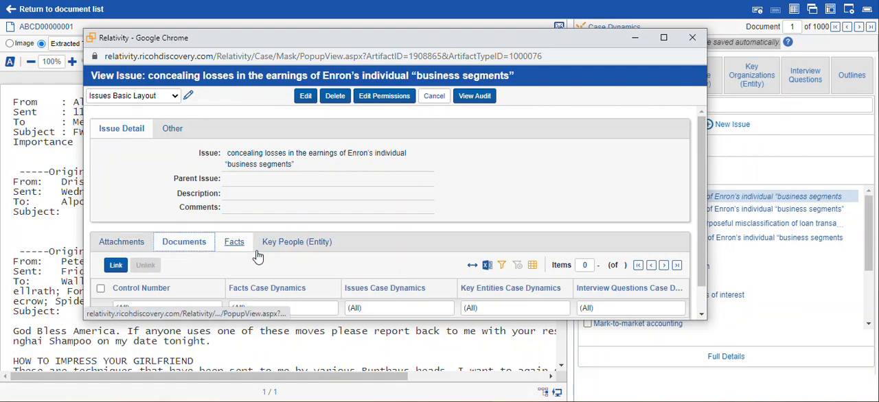
{"action": "left_click", "coordinate": [249, 243]}
{"action": "left_click", "coordinate": [286, 243]}
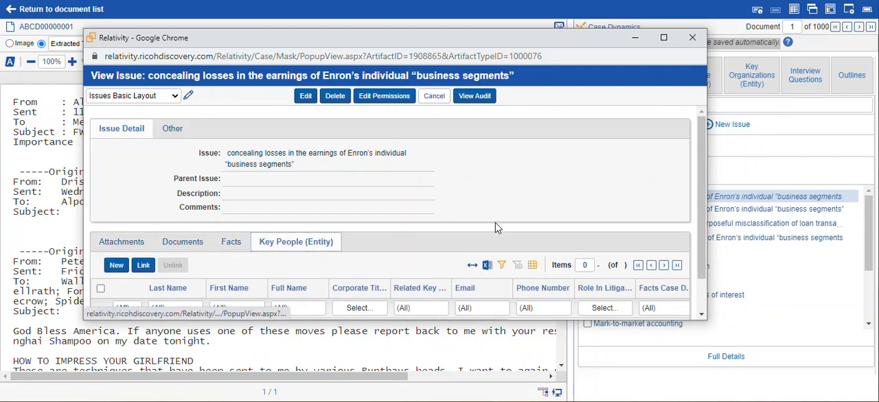
{"action": "scroll", "coordinate": [491, 220], "scroll_direction": "down", "scroll_amount": 1}
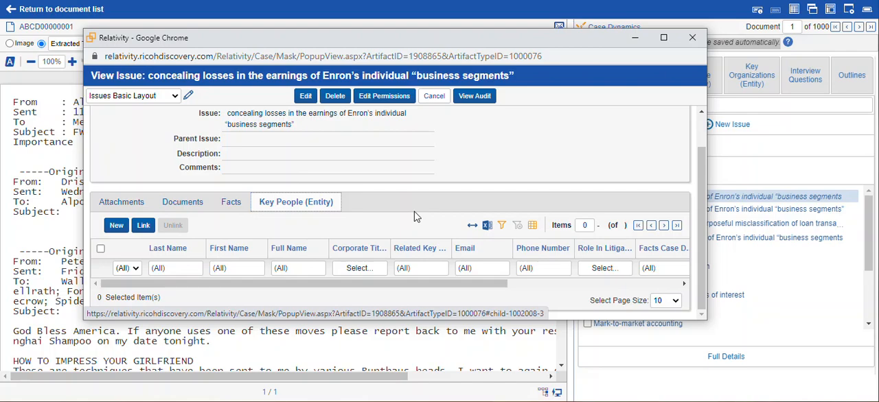
- Look over the documents available for linking to the issue, and close the picker and the issue's details without linking any
{"action": "left_click", "coordinate": [182, 201]}
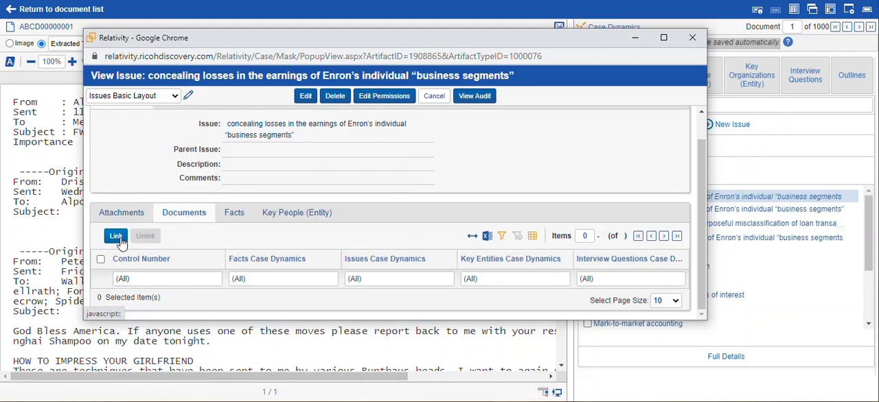
{"action": "left_click", "coordinate": [116, 237]}
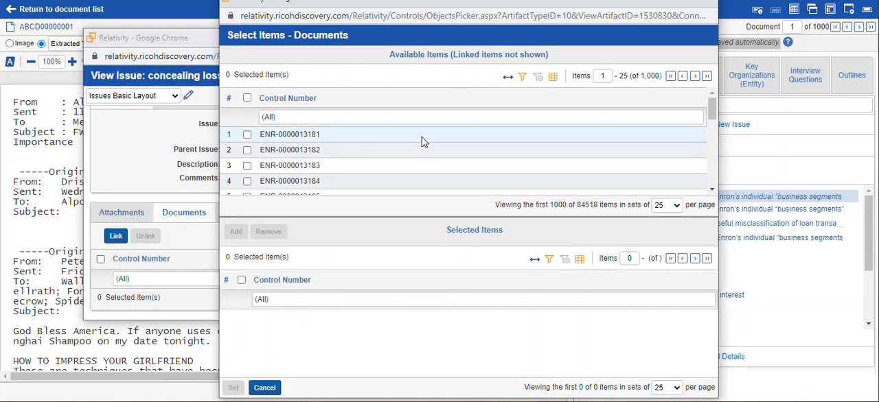
{"action": "left_click", "coordinate": [700, 3]}
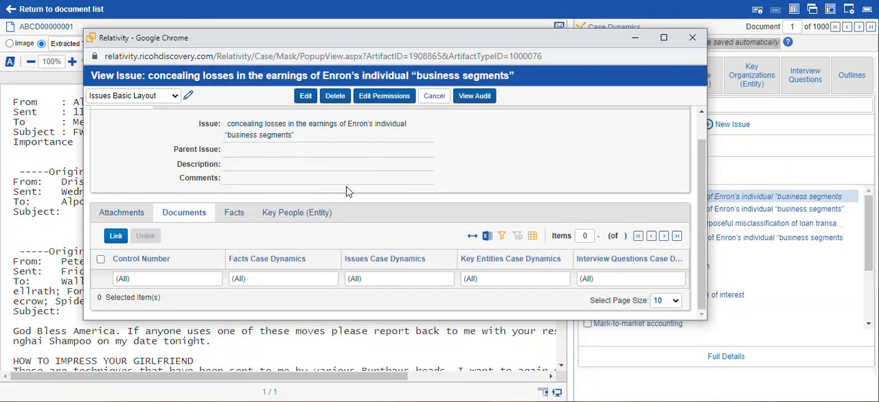
{"action": "left_click", "coordinate": [691, 37]}
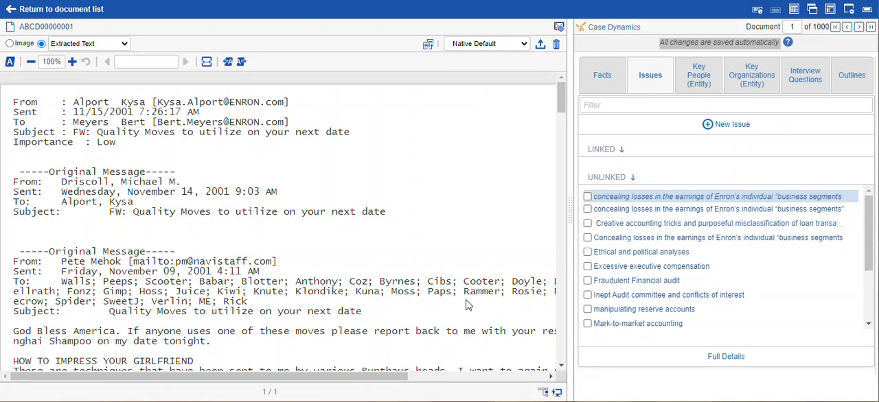
- Display the document's Issue Coding layout in place of First Pass Review, and return to the Case Dynamics pane
{"action": "left_click", "coordinate": [617, 30]}
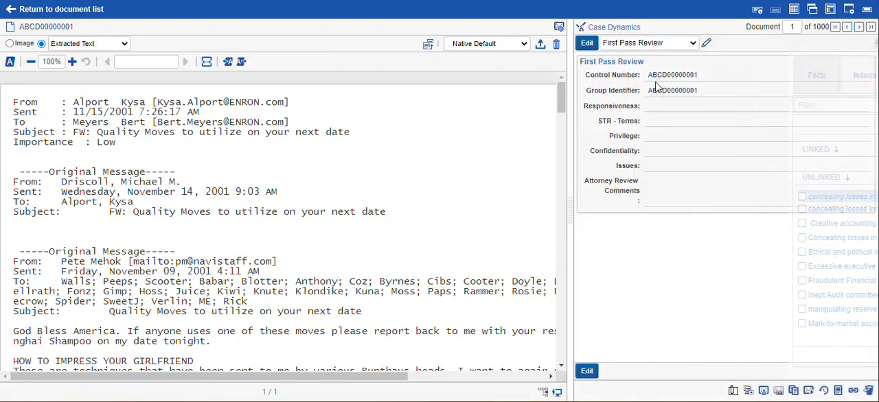
{"action": "left_click", "coordinate": [693, 44]}
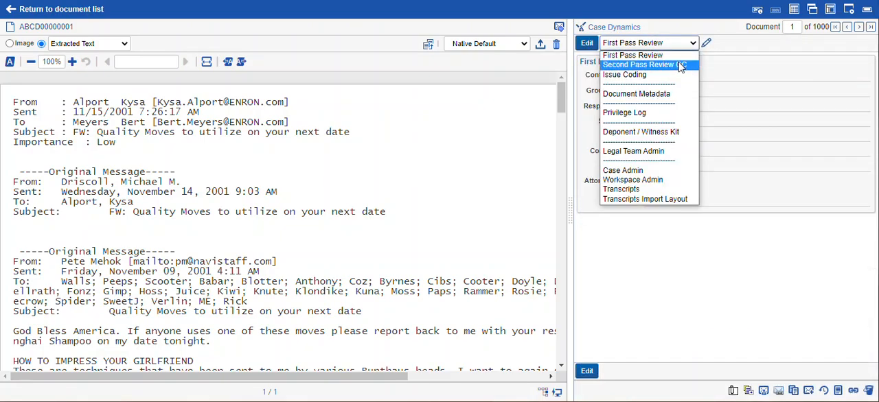
{"action": "key", "text": "Up"}
{"action": "key", "text": "Up"}
{"action": "key", "text": "Up"}
{"action": "key", "text": "Up"}
{"action": "key", "text": "Up"}
{"action": "key", "text": "Up"}
{"action": "key", "text": "Up"}
{"action": "key", "text": "Return"}
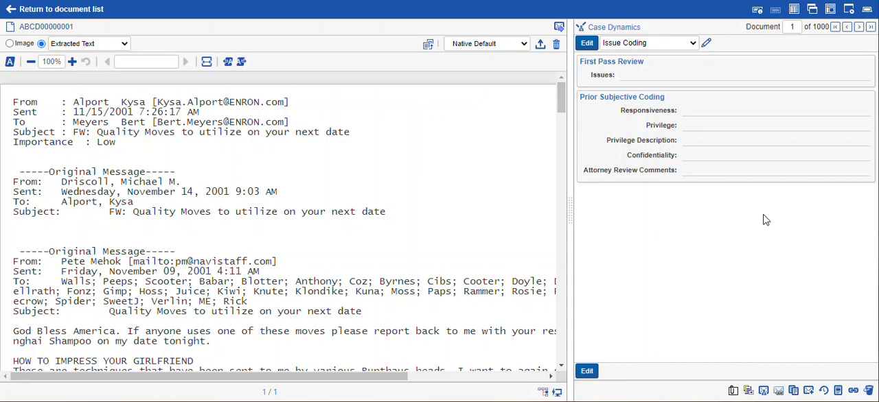
{"action": "left_click", "coordinate": [619, 28]}
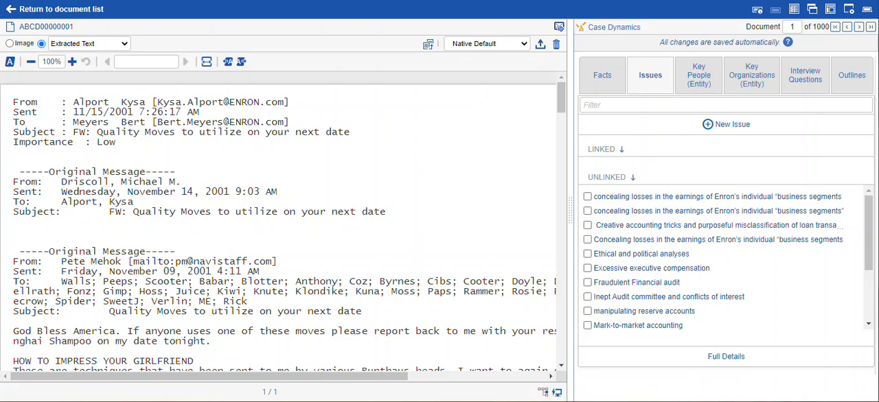
- Open TRANSCRIPT0000001 from the Transcripts folder of the document list and show it in the Transcript viewer
{"action": "left_click", "coordinate": [69, 9]}
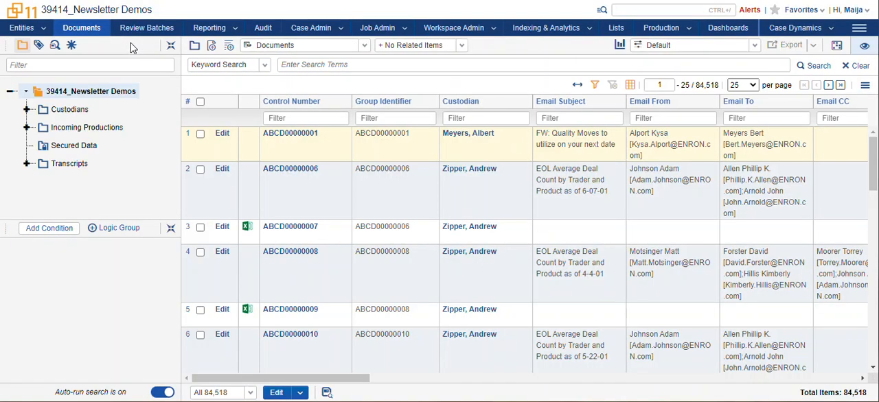
{"action": "left_click", "coordinate": [26, 163]}
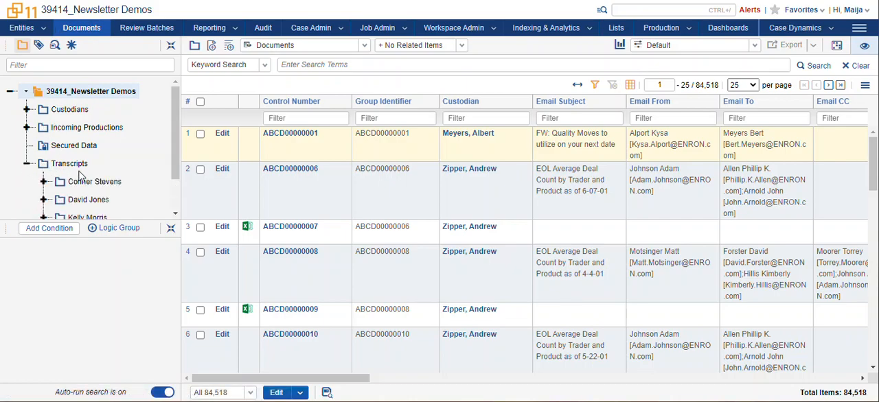
{"action": "left_click", "coordinate": [73, 164]}
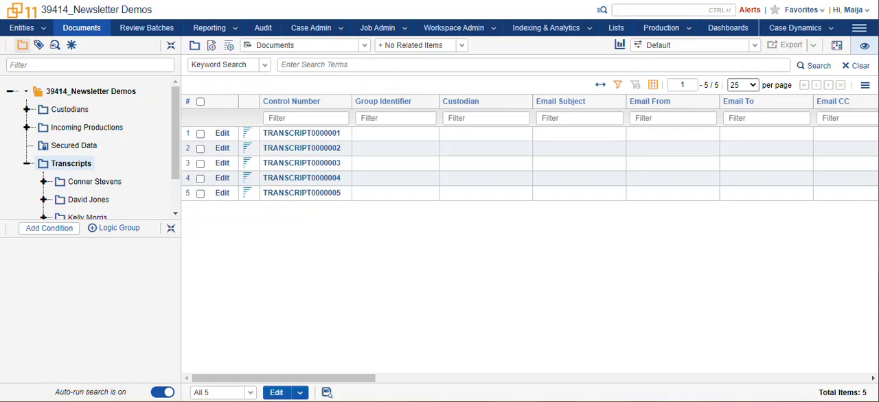
{"action": "left_click", "coordinate": [276, 136]}
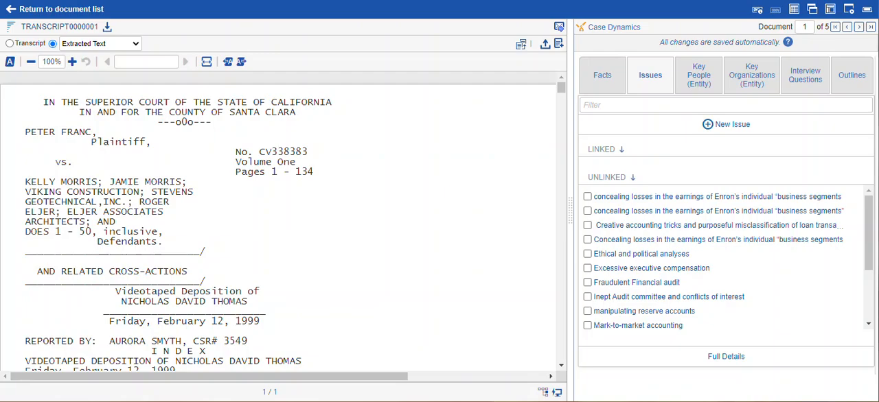
{"action": "left_click", "coordinate": [9, 44]}
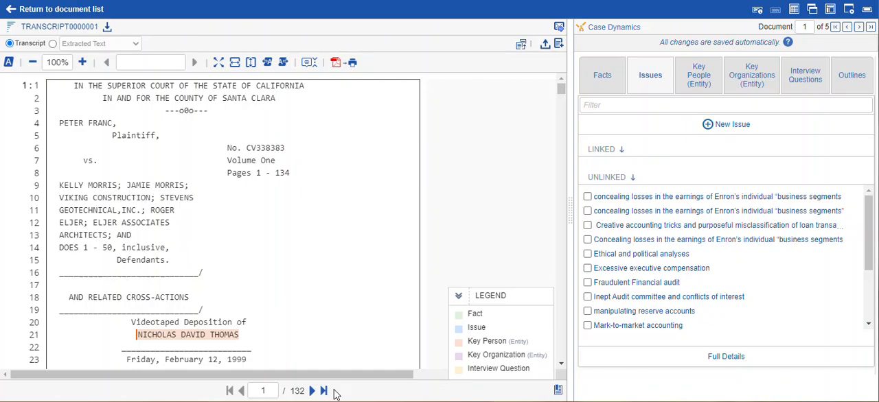
- View the entity details of the key person highlighted on line 21 of the transcript's first page, and close them
{"action": "left_click", "coordinate": [198, 342]}
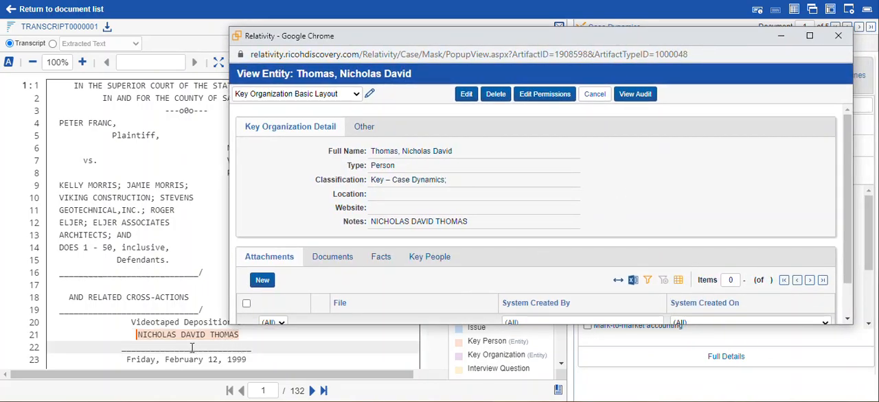
{"action": "scroll", "coordinate": [508, 280], "scroll_direction": "down", "scroll_amount": 2}
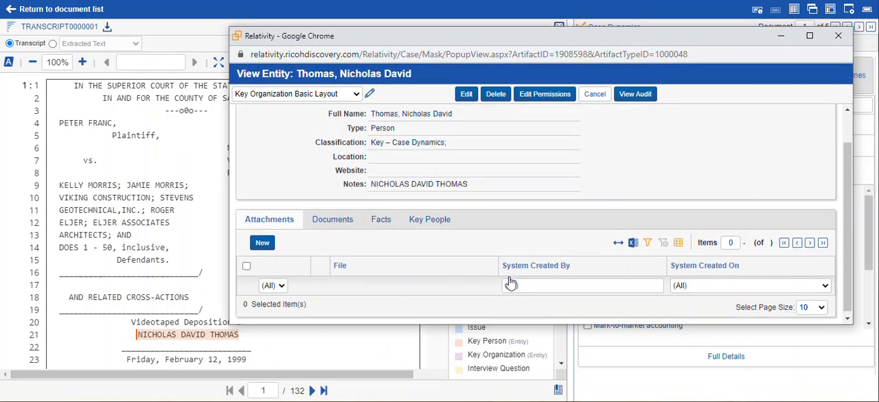
{"action": "scroll", "coordinate": [505, 280], "scroll_direction": "up", "scroll_amount": 2}
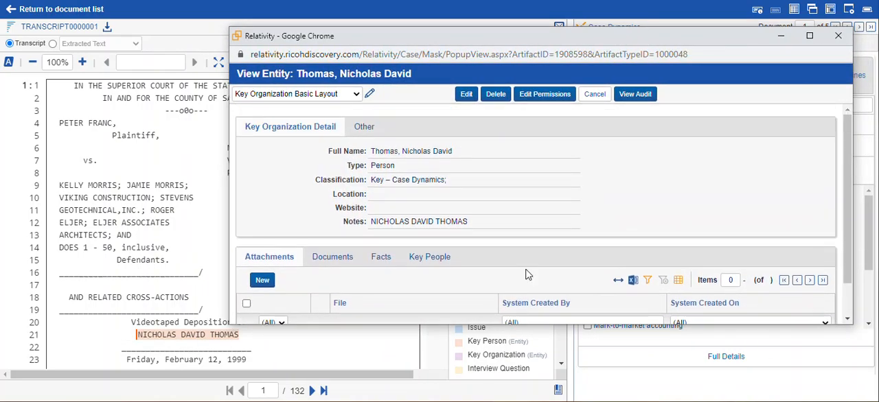
{"action": "left_click", "coordinate": [843, 40]}
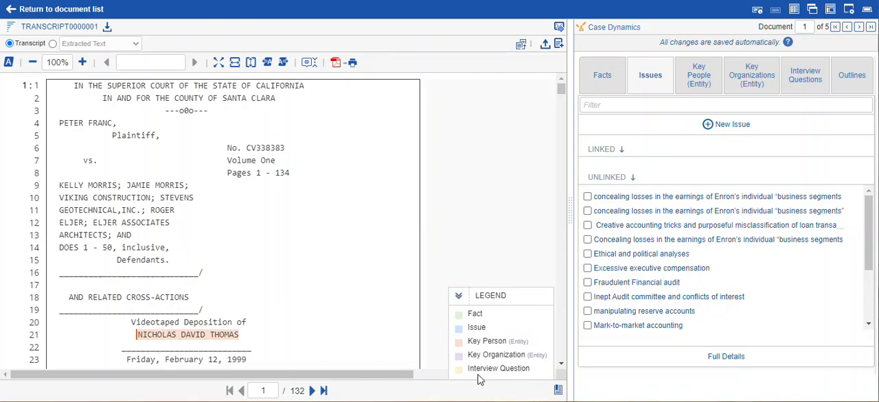
- Show the transcript's interview questions in Case Dynamics and find the highlighted question about the Morris construction project in the testimony
{"action": "scroll", "coordinate": [345, 261], "scroll_direction": "down", "scroll_amount": 2}
{"action": "scroll", "coordinate": [345, 261], "scroll_direction": "up", "scroll_amount": 2}
{"action": "left_click", "coordinate": [806, 77]}
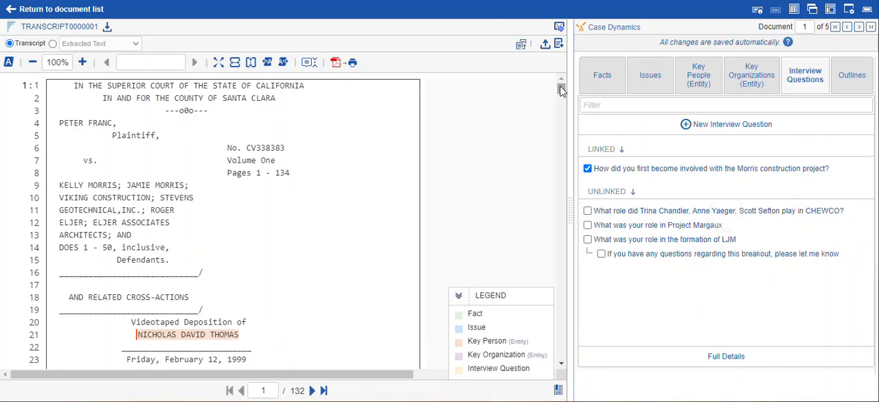
{"action": "left_click_drag", "start_coordinate": [561, 92], "coordinate": [563, 117]}
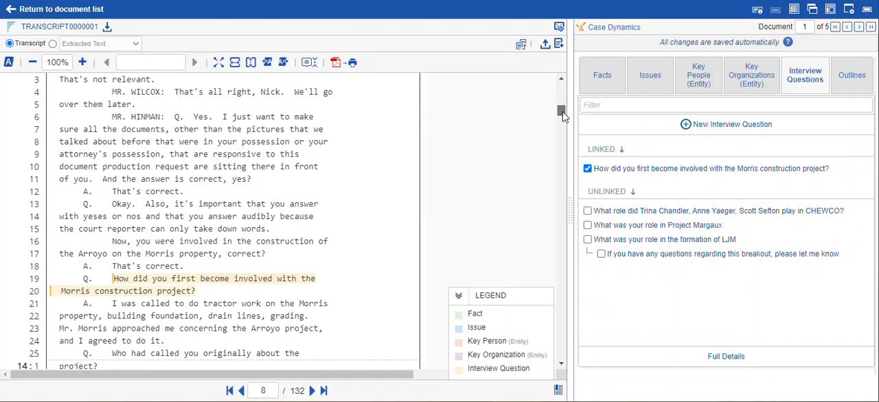
{"action": "scroll", "coordinate": [381, 184], "scroll_direction": "down", "scroll_amount": 5}
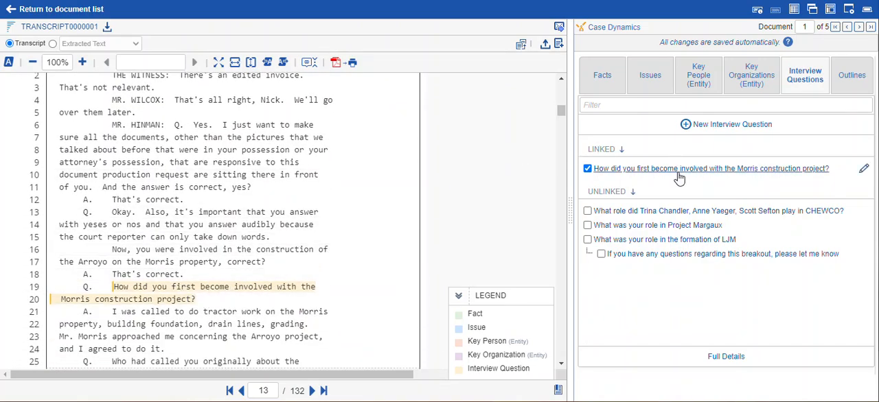
- Examine the question and answer fields of the linked Morris construction project interview question in edit mode, without saving changes
{"action": "left_click", "coordinate": [793, 170]}
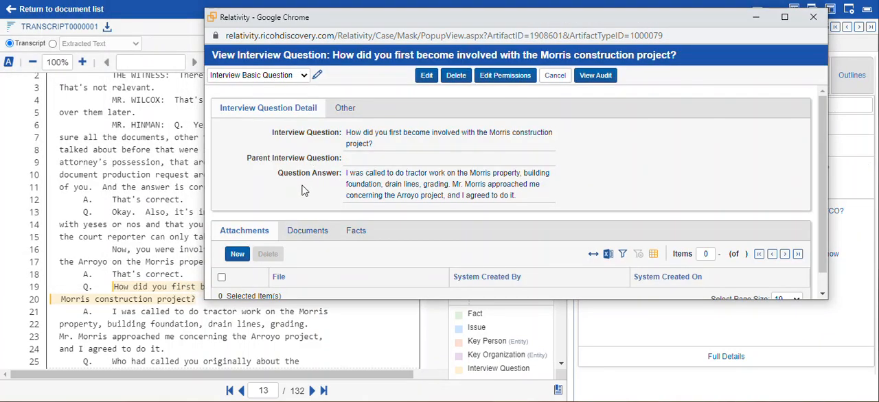
{"action": "left_click", "coordinate": [426, 84]}
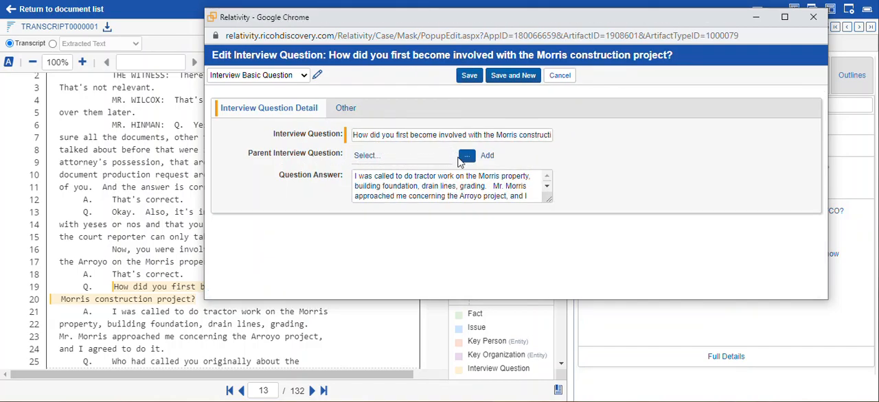
{"action": "left_click_drag", "start_coordinate": [359, 186], "coordinate": [568, 206]}
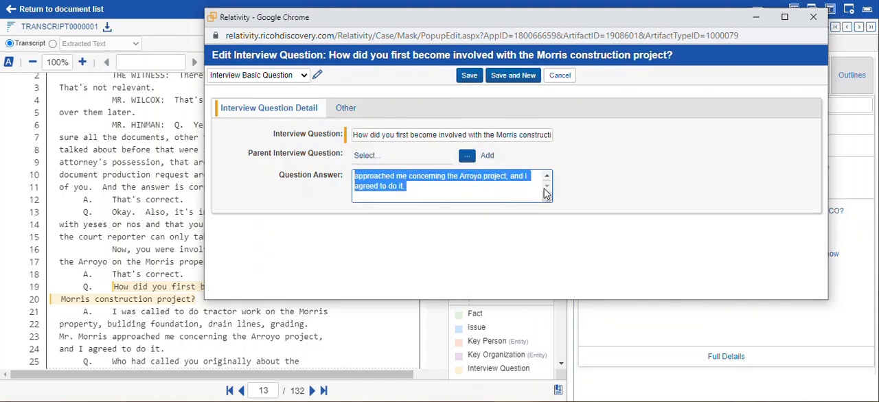
{"action": "left_click", "coordinate": [668, 172]}
{"action": "left_click", "coordinate": [557, 81]}
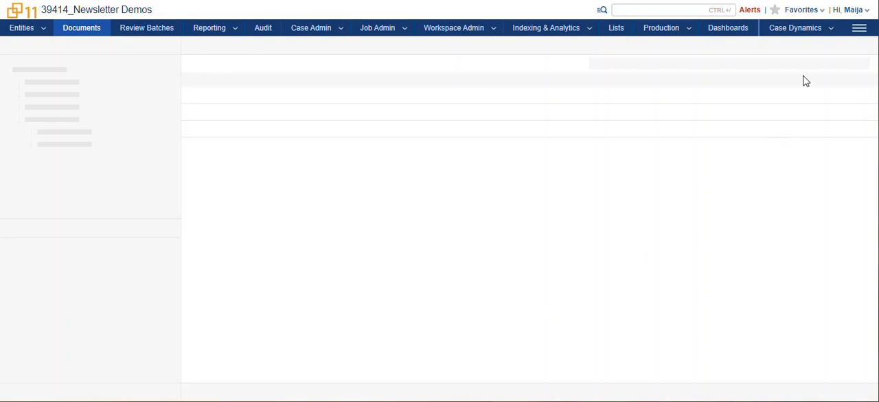
- List the Case Dynamics report sets and check which types a new report set offers, without creating one
{"action": "left_click", "coordinate": [796, 29]}
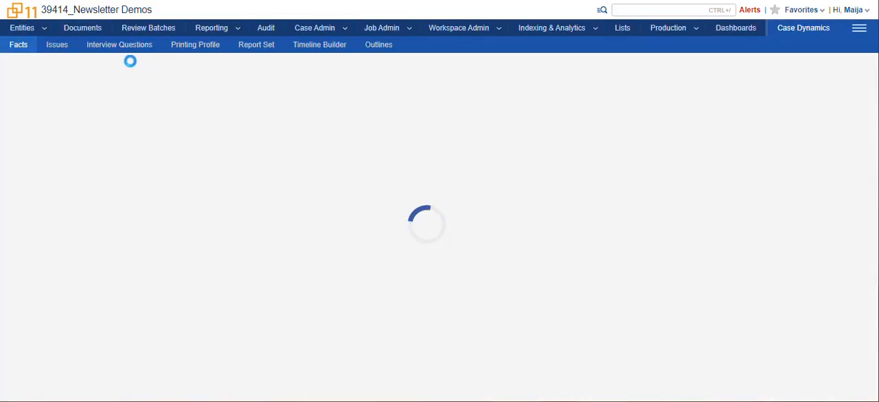
{"action": "left_click", "coordinate": [255, 48]}
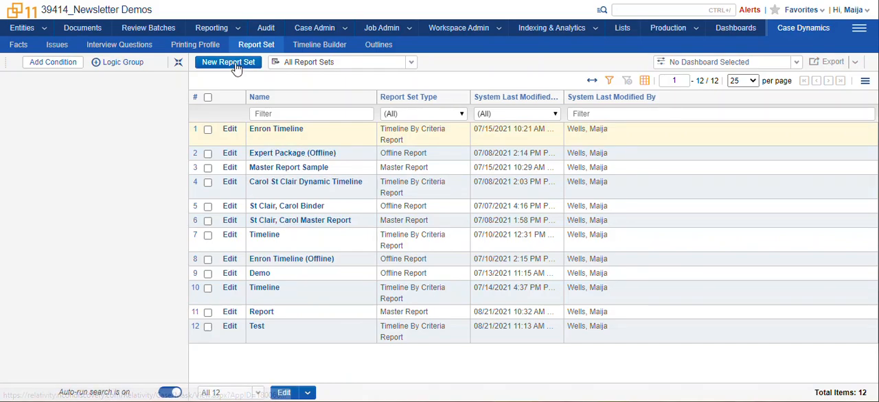
{"action": "left_click", "coordinate": [235, 67]}
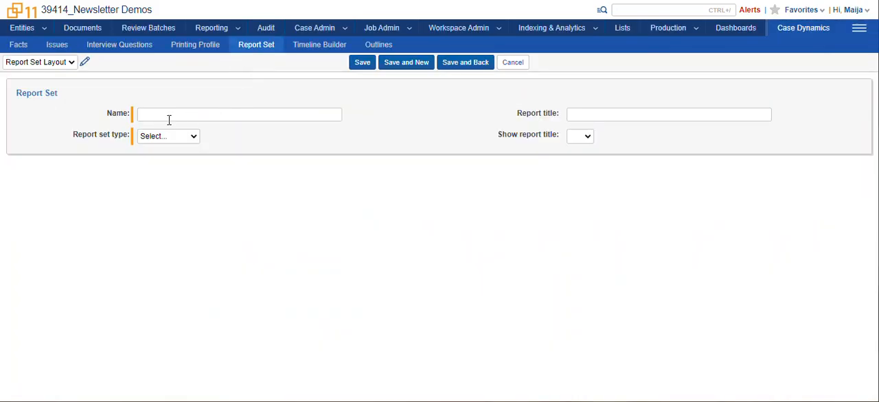
{"action": "left_click", "coordinate": [180, 137]}
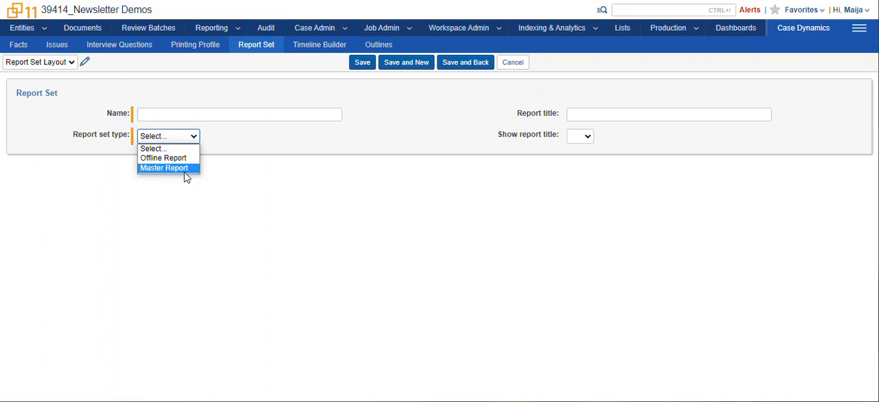
{"action": "left_click", "coordinate": [512, 63]}
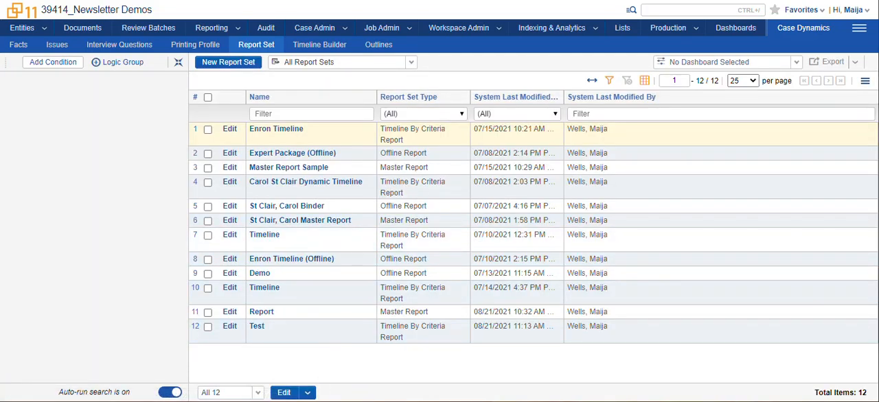
- Open the Demo report set and examine its offline report settings, report file, and linked facts, issues, key people and interview questions
{"action": "left_click", "coordinate": [260, 273]}
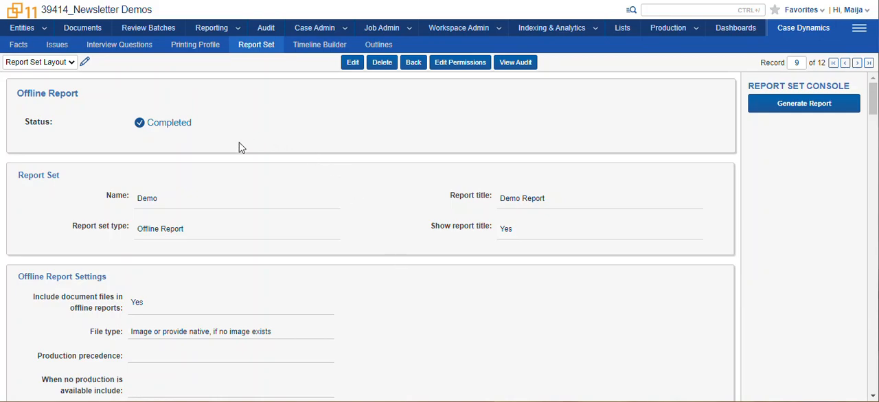
{"action": "scroll", "coordinate": [247, 161], "scroll_direction": "down", "scroll_amount": 4}
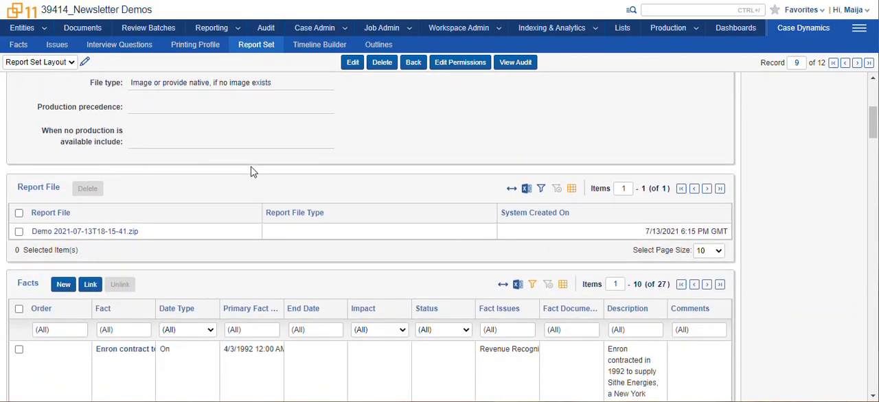
{"action": "scroll", "coordinate": [253, 178], "scroll_direction": "down", "scroll_amount": 1}
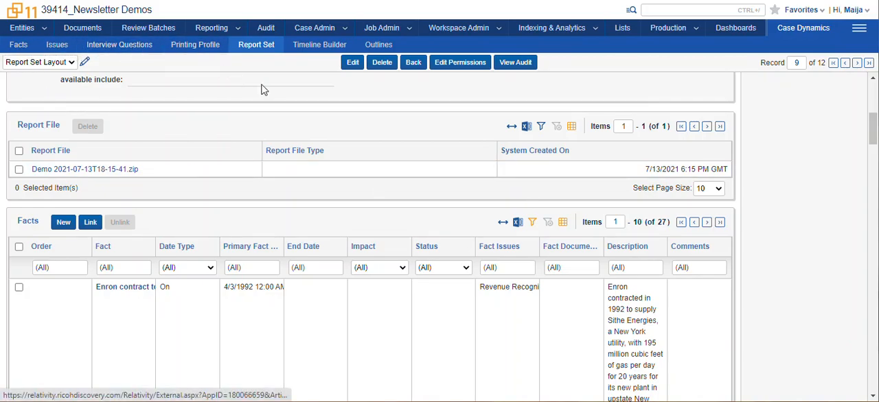
{"action": "scroll", "coordinate": [398, 186], "scroll_direction": "down", "scroll_amount": 4}
{"action": "scroll", "coordinate": [398, 187], "scroll_direction": "down", "scroll_amount": 15}
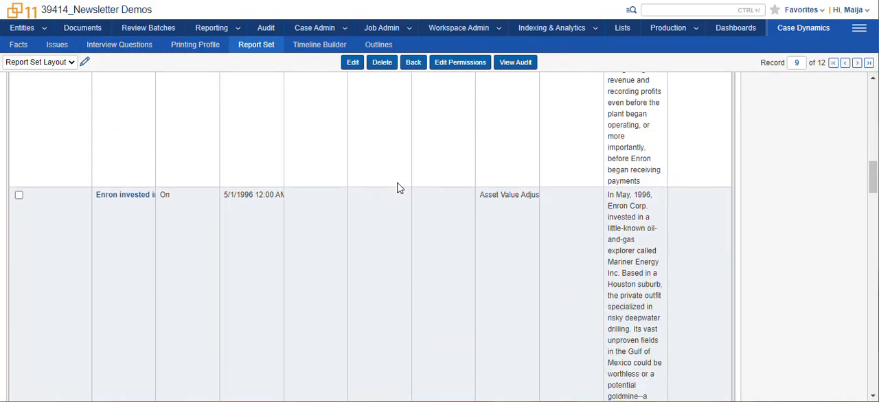
{"action": "scroll", "coordinate": [398, 188], "scroll_direction": "down", "scroll_amount": 15}
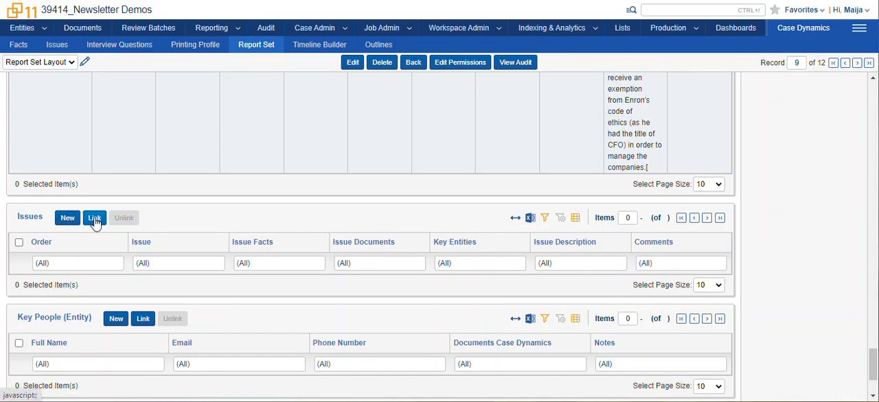
{"action": "scroll", "coordinate": [156, 240], "scroll_direction": "down", "scroll_amount": 2}
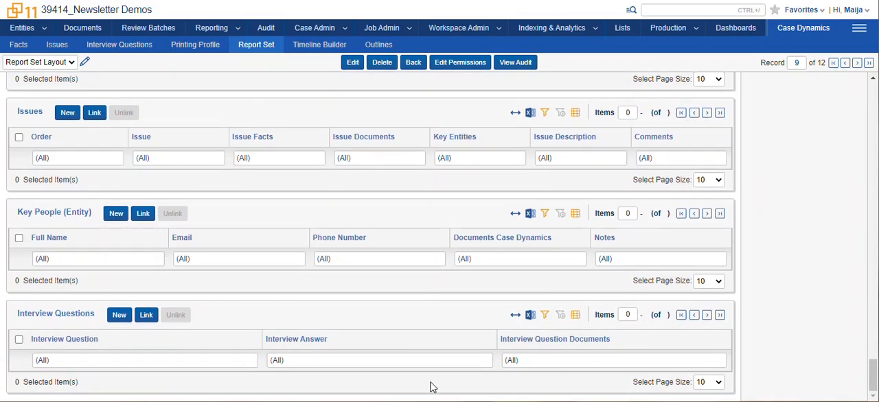
{"action": "scroll", "coordinate": [791, 365], "scroll_direction": "up", "scroll_amount": 20}
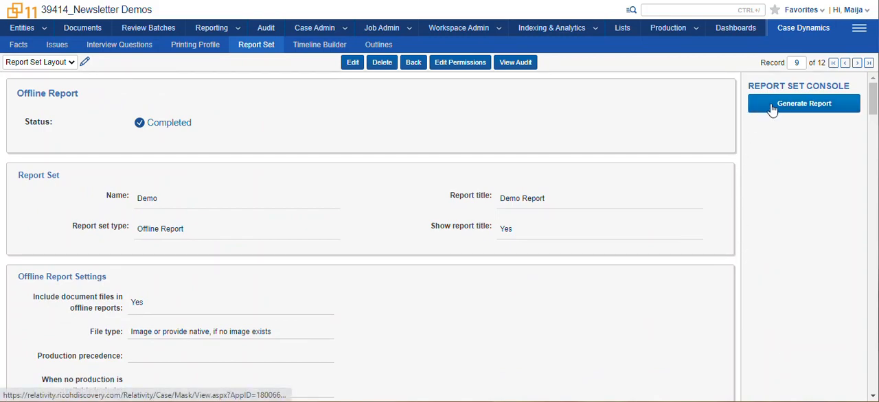
{"action": "scroll", "coordinate": [600, 172], "scroll_direction": "down", "scroll_amount": 5}
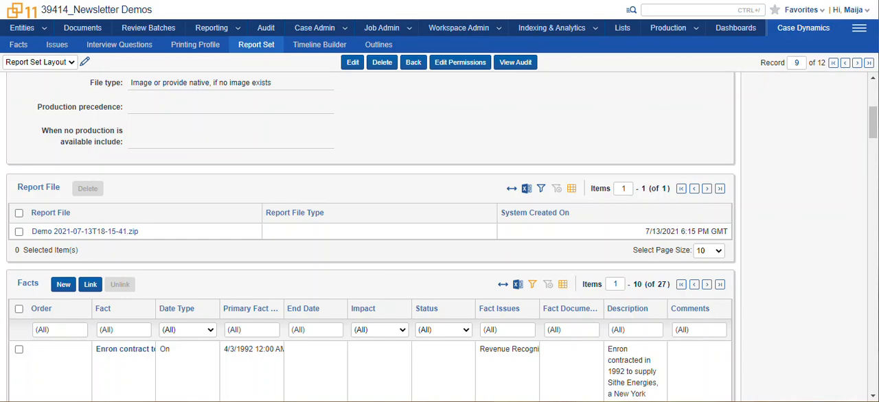
{"action": "left_click_drag", "start_coordinate": [878, 43], "coordinate": [595, 73]}
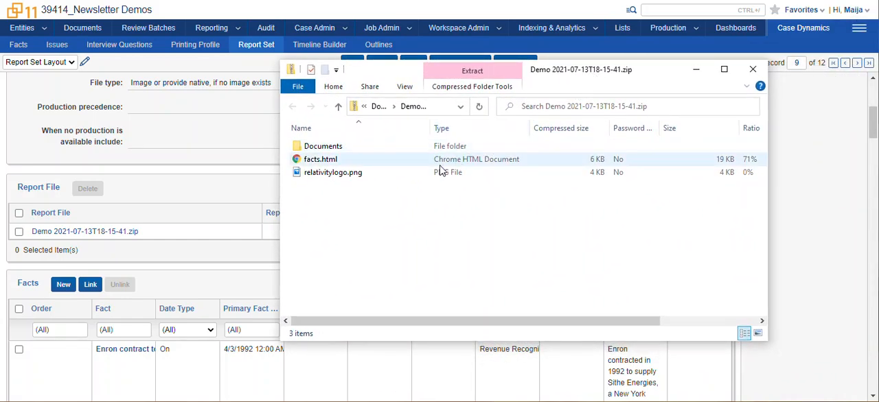
{"action": "double_click", "coordinate": [323, 159]}
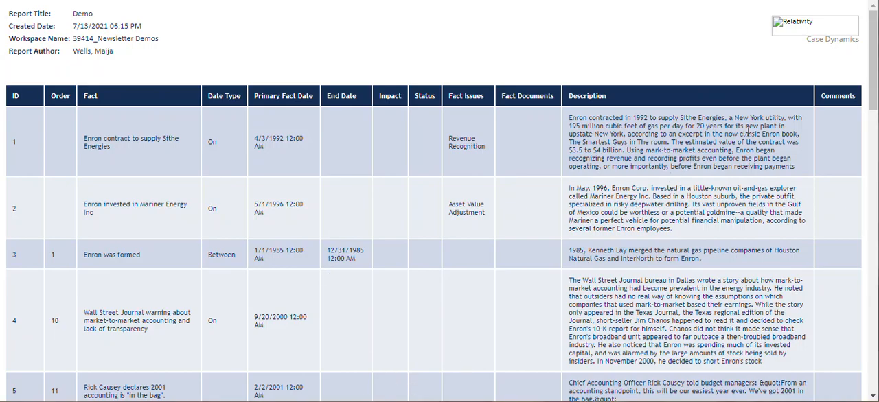
{"action": "left_click_drag", "start_coordinate": [874, 64], "coordinate": [874, 230]}
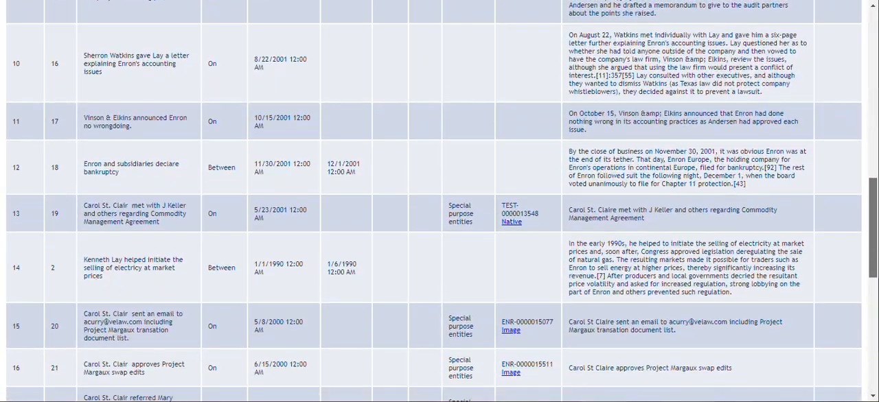
{"action": "left_click", "coordinate": [510, 225]}
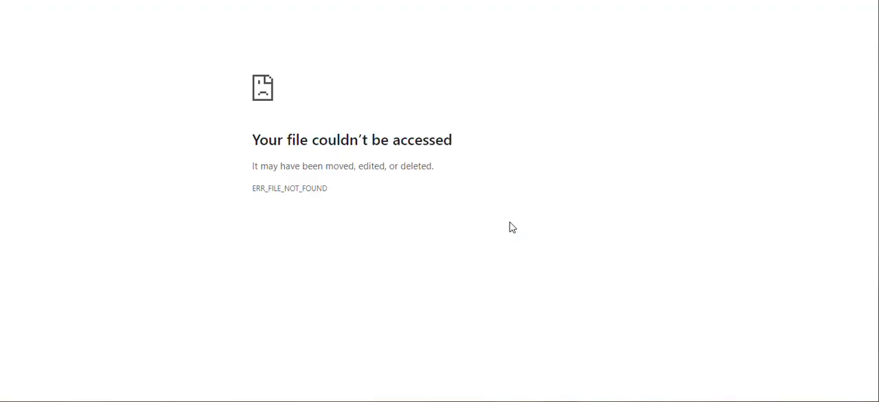
{"action": "key", "text": "alt+Left"}
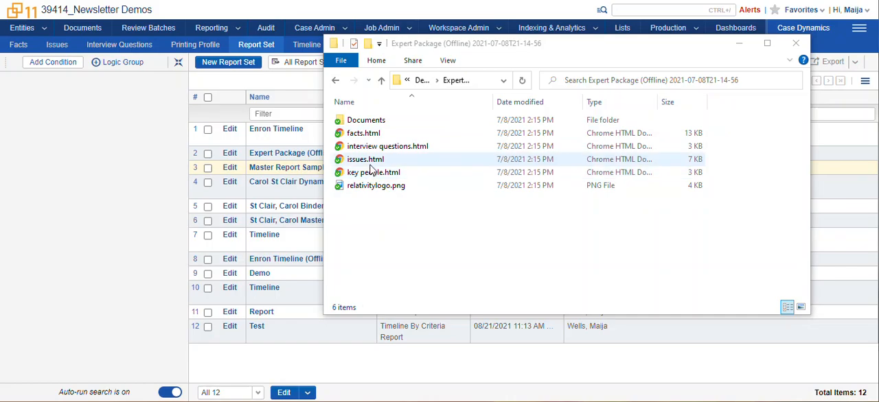
- Browse the Documents folder and its IssueDocs subfolder in the extracted Expert Package (Offline) report, and return to the package folder
{"action": "double_click", "coordinate": [371, 125]}
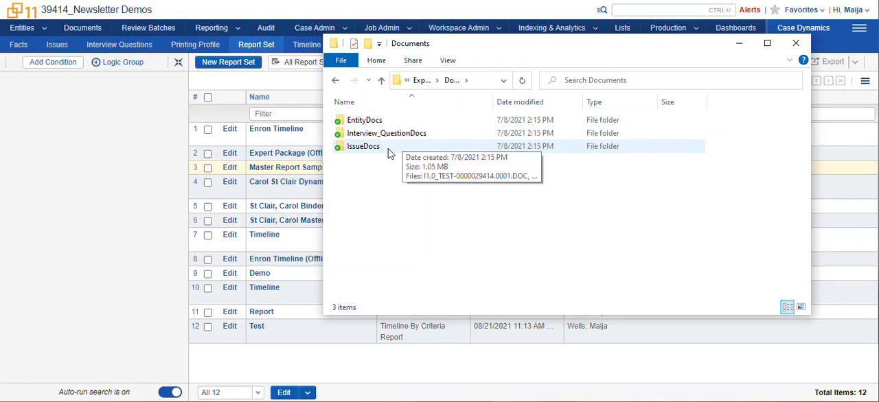
{"action": "double_click", "coordinate": [388, 152]}
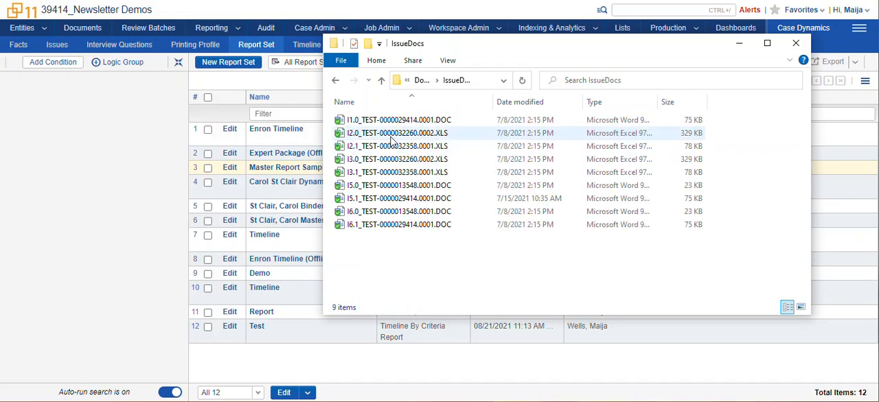
{"action": "left_click", "coordinate": [420, 81]}
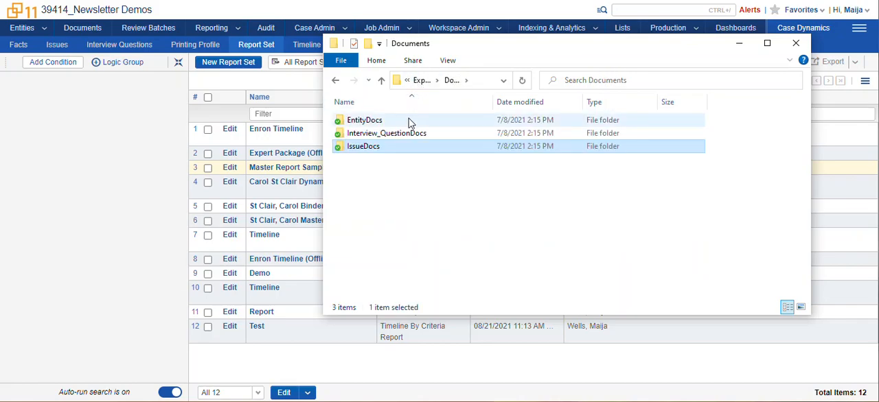
{"action": "left_click", "coordinate": [421, 88]}
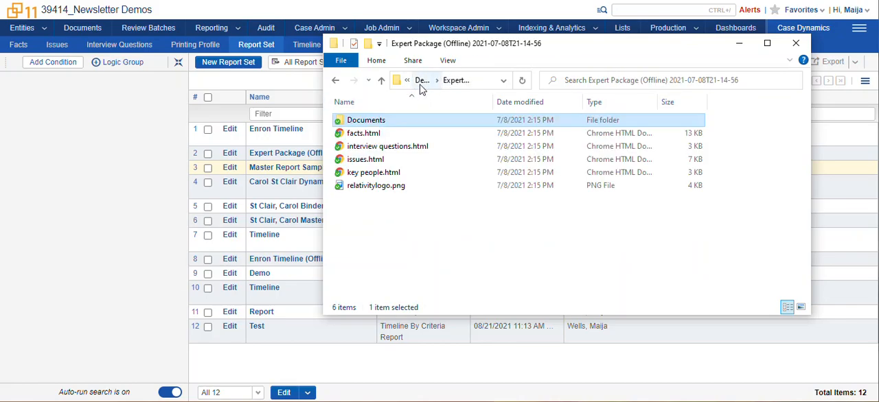
- Read through the facts.html report of the Expert Package and open its issues.html report
{"action": "double_click", "coordinate": [381, 136]}
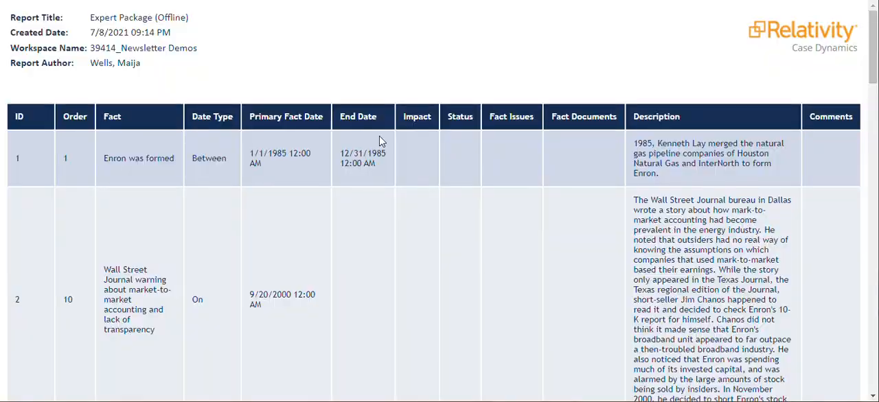
{"action": "scroll", "coordinate": [442, 265], "scroll_direction": "down", "scroll_amount": 10}
{"action": "scroll", "coordinate": [441, 267], "scroll_direction": "down", "scroll_amount": 20}
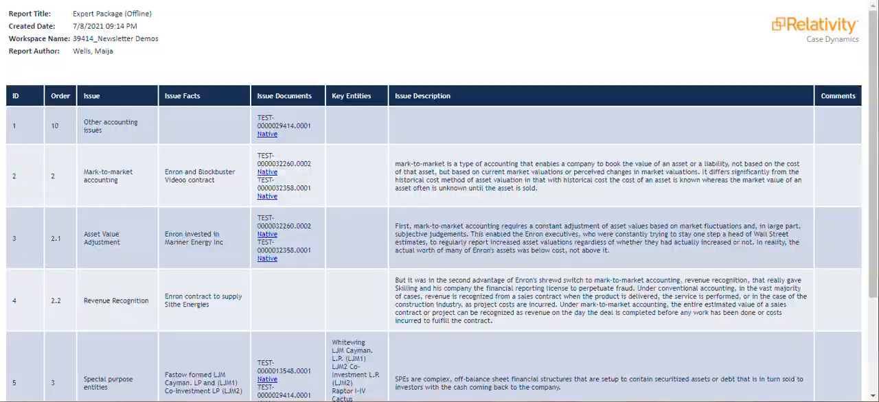
- View the native file of TEST-0000029414.0001 linked to the Other accounting issues entry in Word, and return to the report sets
{"action": "left_click", "coordinate": [267, 135]}
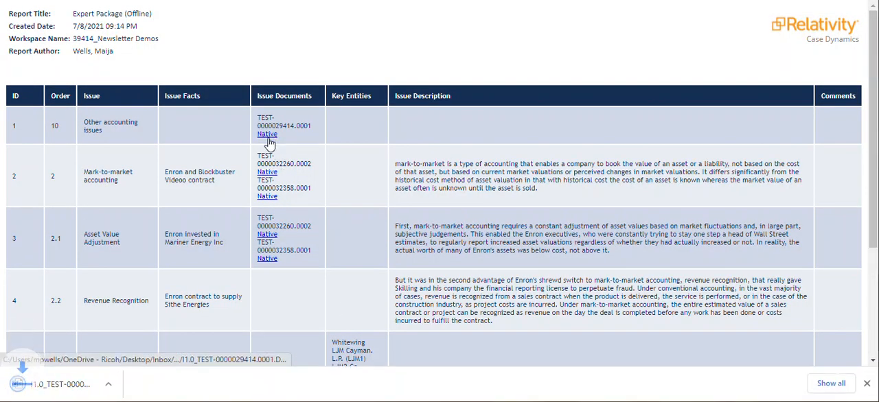
{"action": "left_click", "coordinate": [55, 388]}
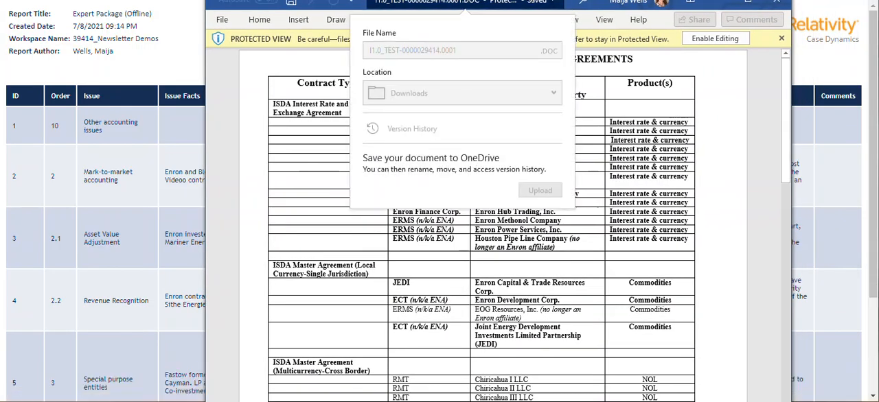
{"action": "left_click", "coordinate": [707, 123]}
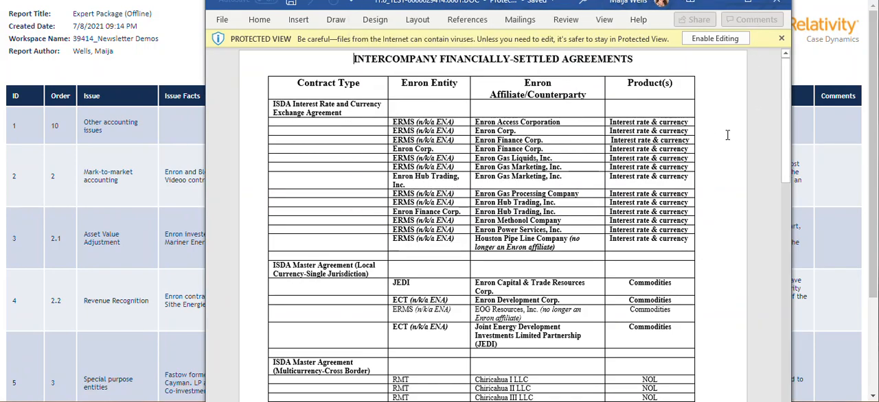
{"action": "left_click", "coordinate": [776, 3]}
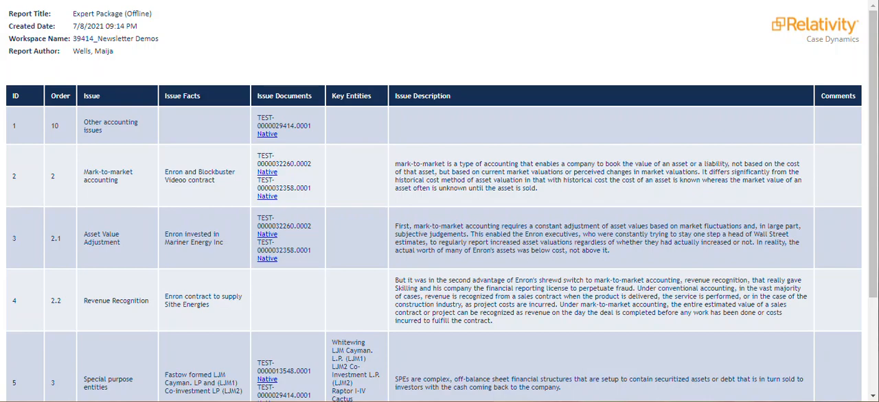
{"action": "key", "text": "ctrl+w"}
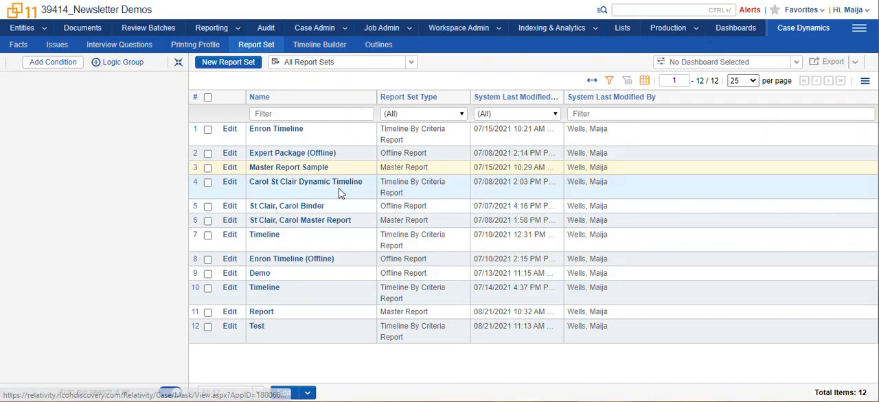
- Generate a report from the Master Report Sample report set
{"action": "left_click", "coordinate": [309, 172]}
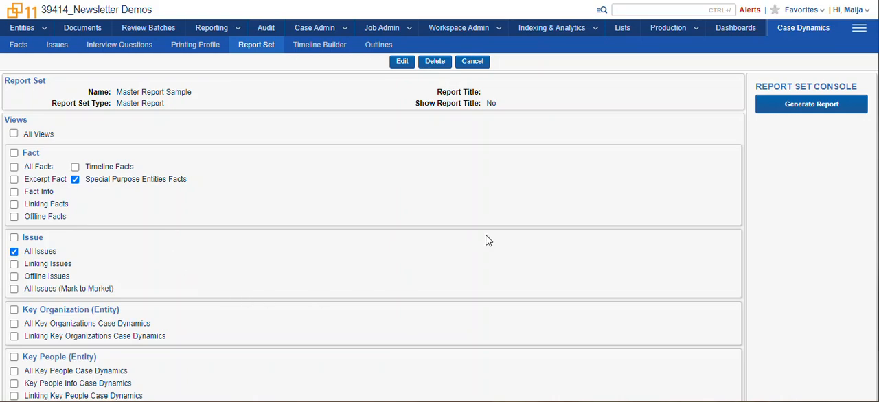
{"action": "left_click", "coordinate": [810, 106]}
{"action": "scroll", "coordinate": [444, 300], "scroll_direction": "down", "scroll_amount": 3}
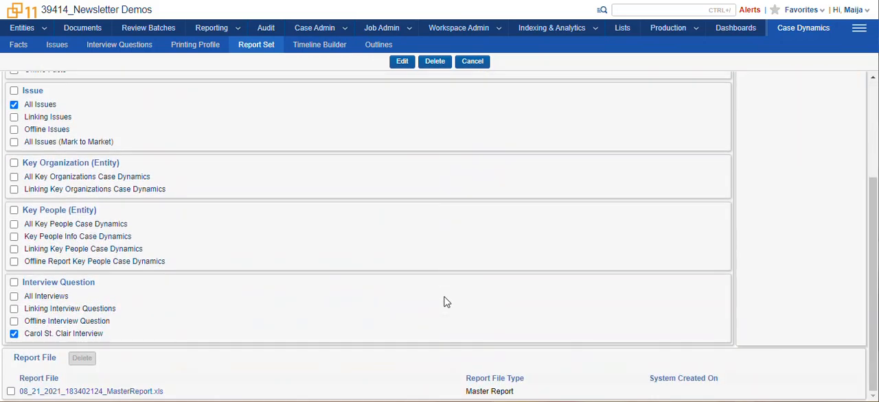
- Open 08_21_2021_183402124_MasterReport.xls in Excel, look through its facts, issues and interview sheets, and return to the report set list
{"action": "left_click", "coordinate": [88, 392]}
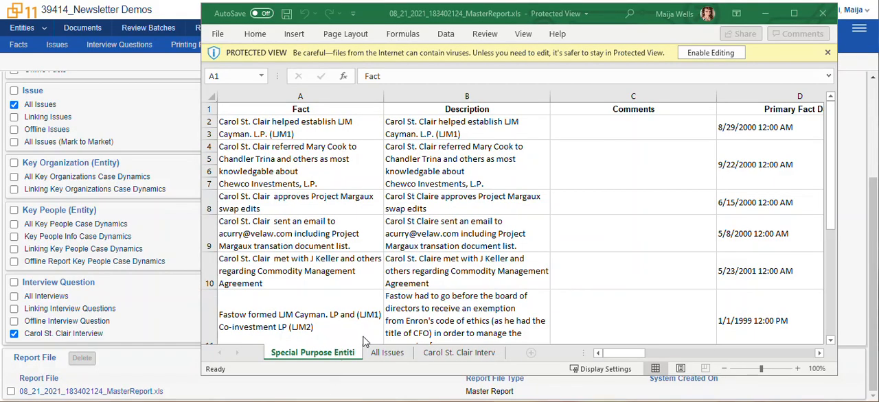
{"action": "left_click", "coordinate": [389, 352]}
{"action": "left_click", "coordinate": [457, 353]}
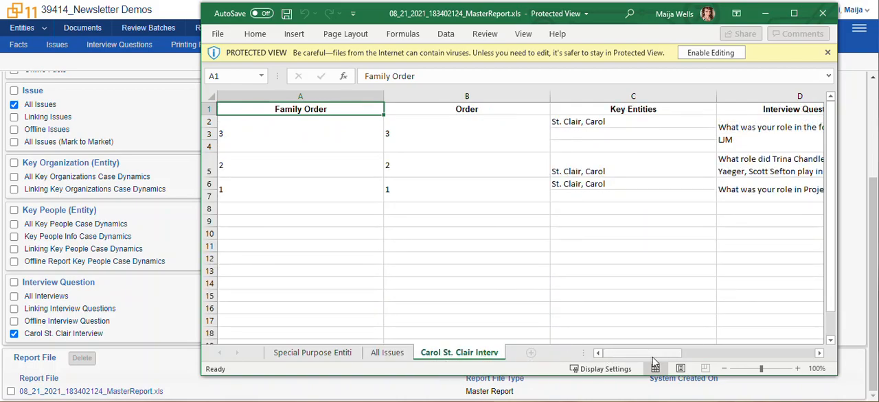
{"action": "left_click_drag", "start_coordinate": [678, 355], "coordinate": [755, 391]}
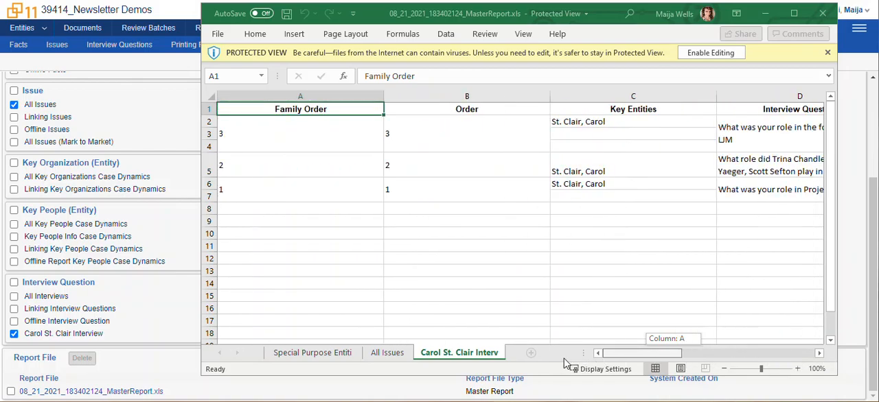
{"action": "left_click", "coordinate": [311, 353]}
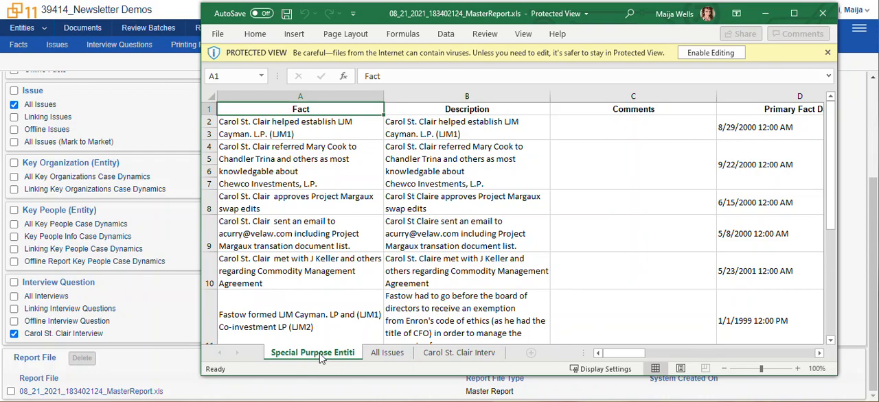
{"action": "left_click", "coordinate": [824, 14]}
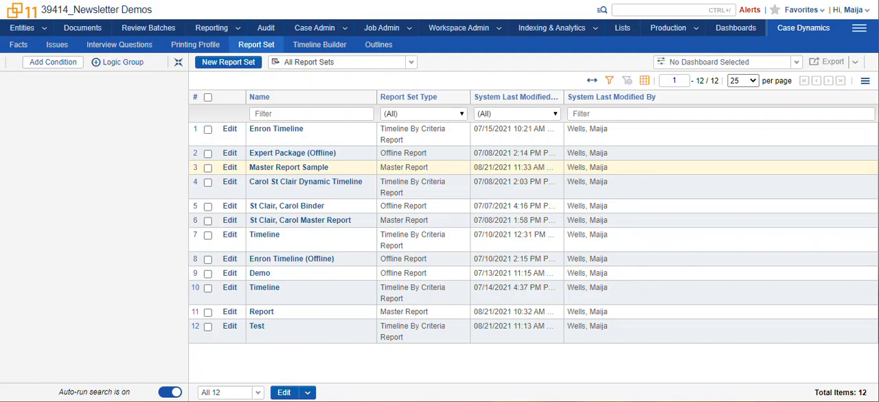
- Open the witness Binder offline report set and examine its report file and linked facts, key people and interview questions
{"action": "left_click", "coordinate": [290, 207]}
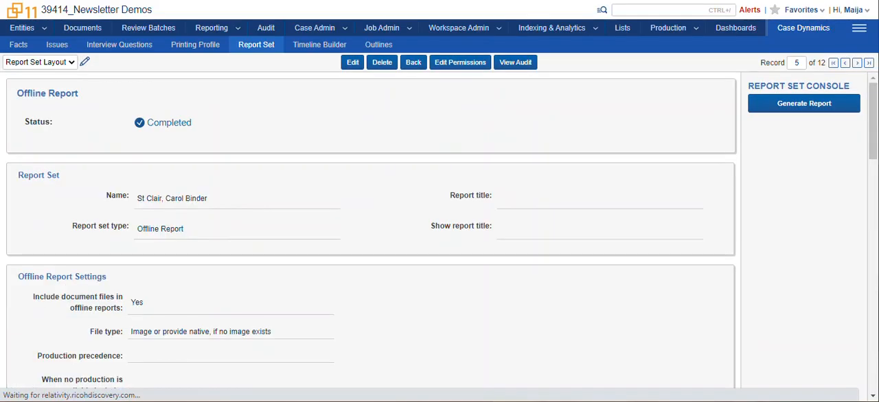
{"action": "scroll", "coordinate": [748, 152], "scroll_direction": "down", "scroll_amount": 8}
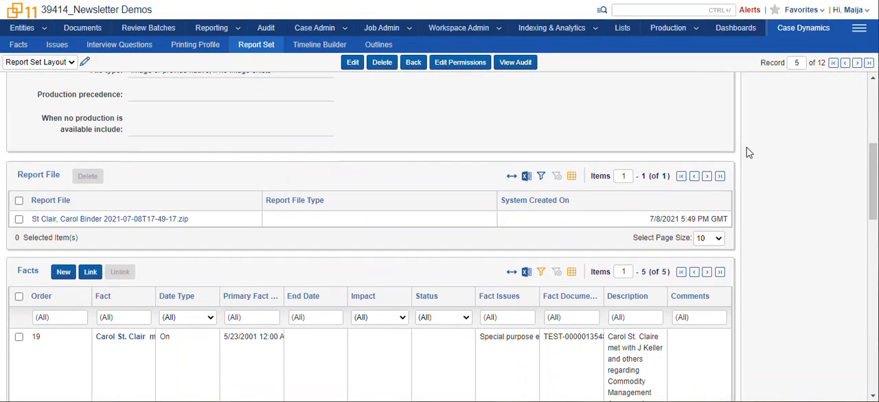
{"action": "scroll", "coordinate": [291, 333], "scroll_direction": "down", "scroll_amount": 10}
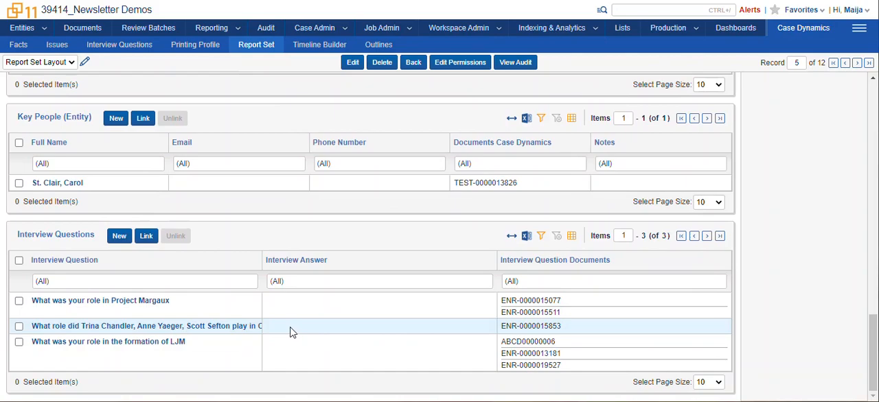
{"action": "scroll", "coordinate": [785, 291], "scroll_direction": "up", "scroll_amount": 18}
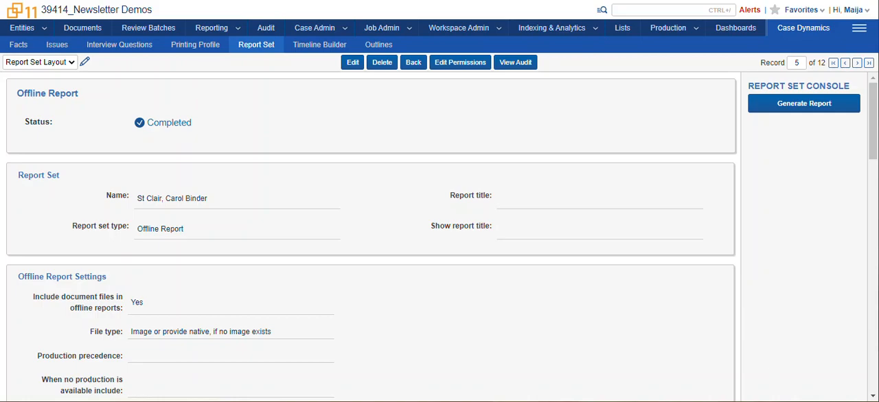
{"action": "key", "text": "alt+Tab"}
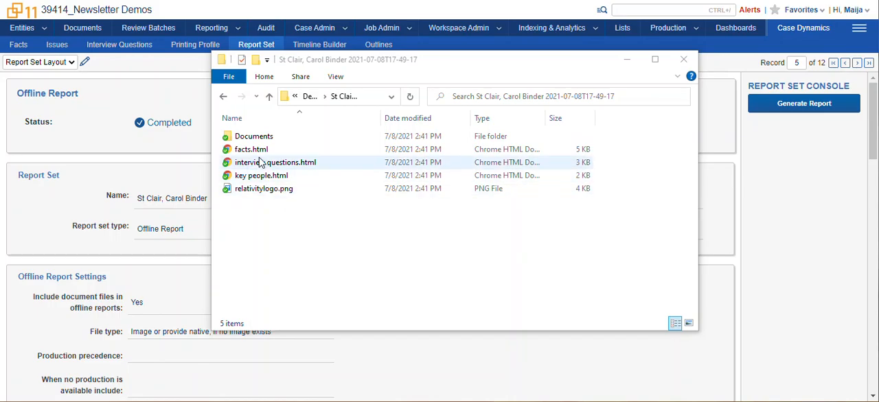
{"action": "double_click", "coordinate": [307, 166]}
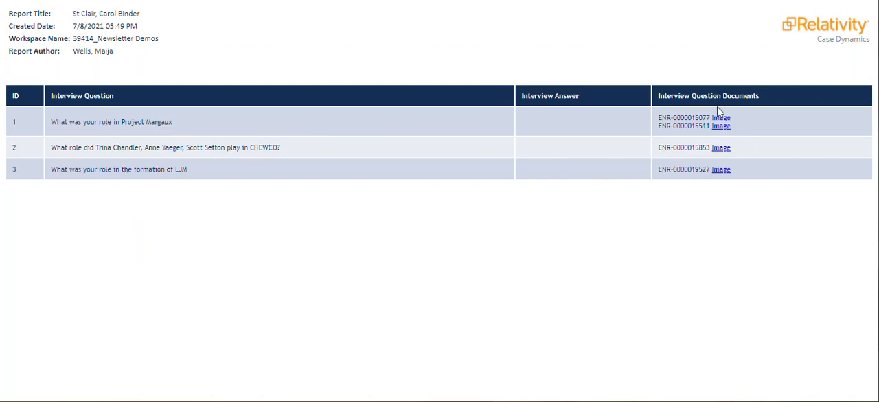
{"action": "left_click", "coordinate": [722, 170]}
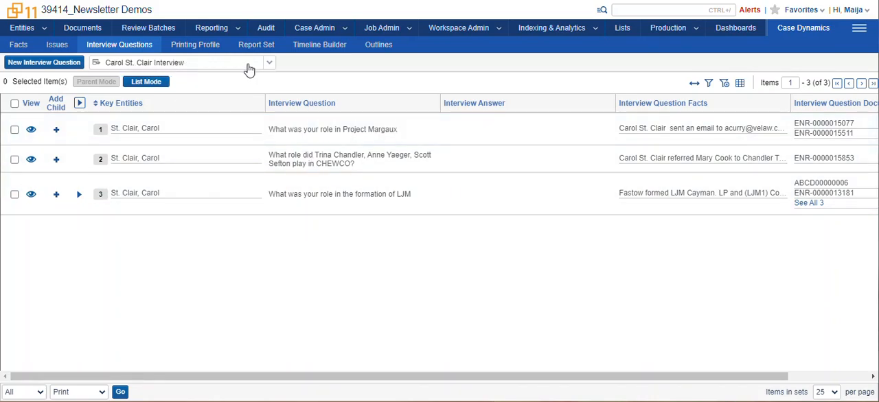
- Check which views the interview question list offers without switching views, and open the Case Dynamics printing profiles
{"action": "left_click", "coordinate": [270, 66]}
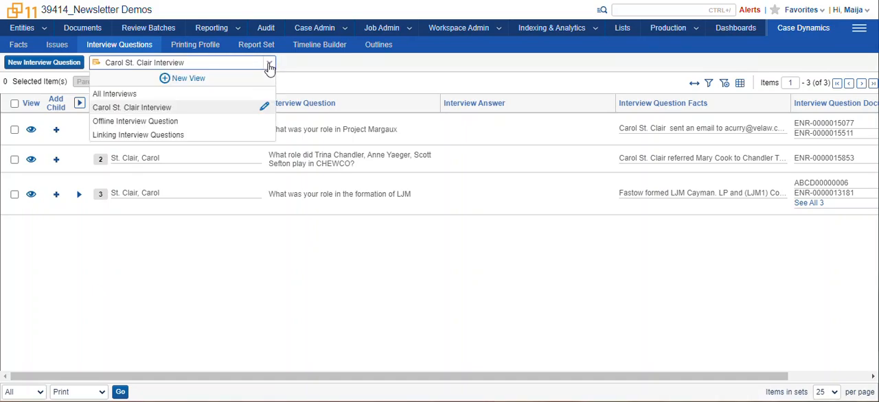
{"action": "left_click", "coordinate": [269, 67]}
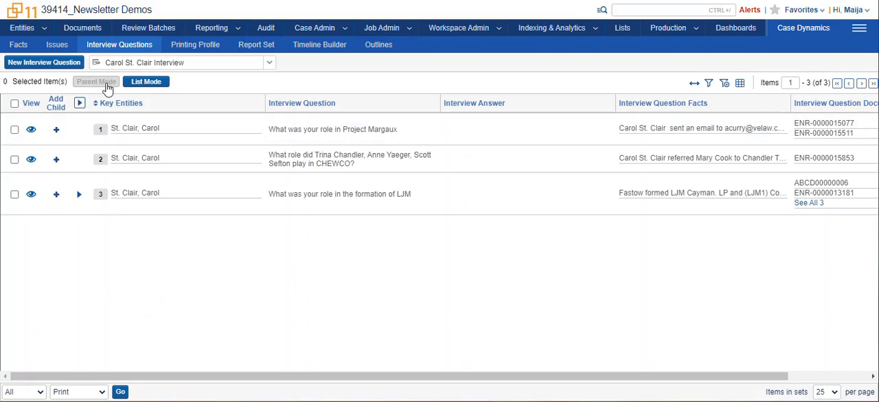
{"action": "left_click", "coordinate": [205, 51]}
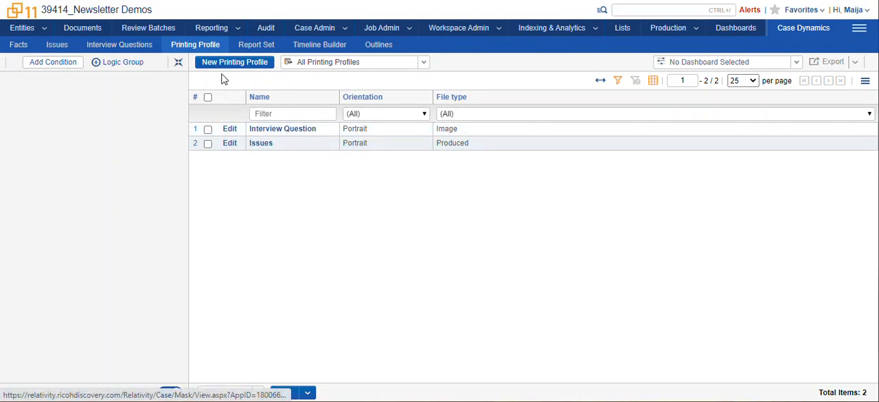
- View the Interview Question printing profile's settings, and start a mass print of all questions in the current interview question list
{"action": "left_click", "coordinate": [283, 131]}
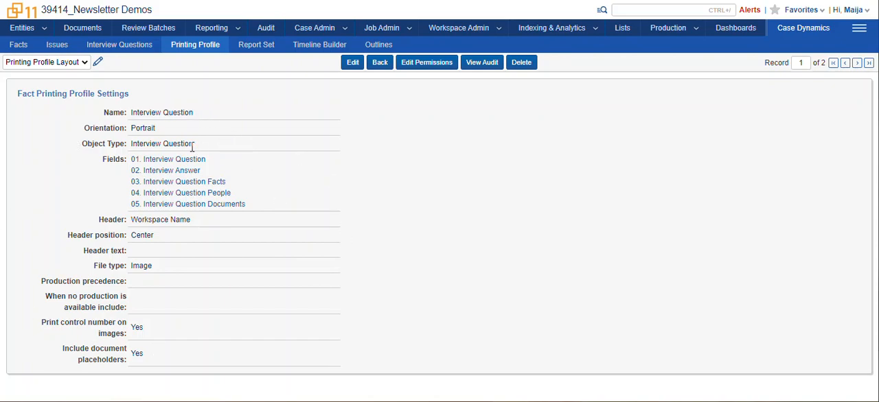
{"action": "left_click", "coordinate": [121, 46]}
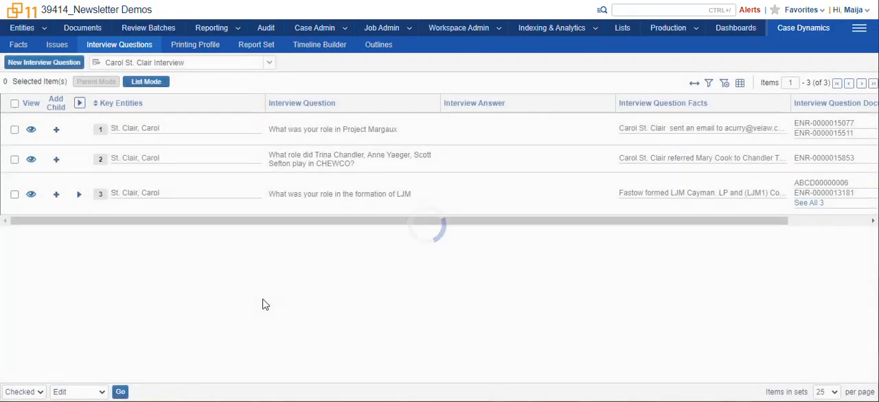
{"action": "left_click", "coordinate": [42, 394]}
{"action": "left_click", "coordinate": [26, 401]}
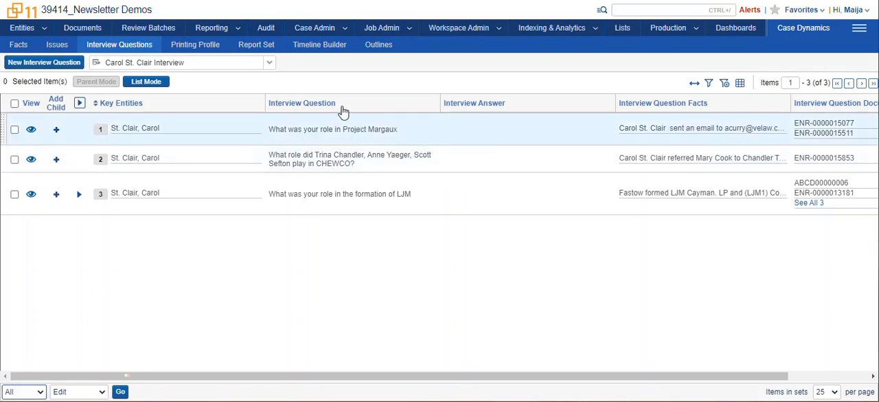
{"action": "left_click", "coordinate": [96, 393]}
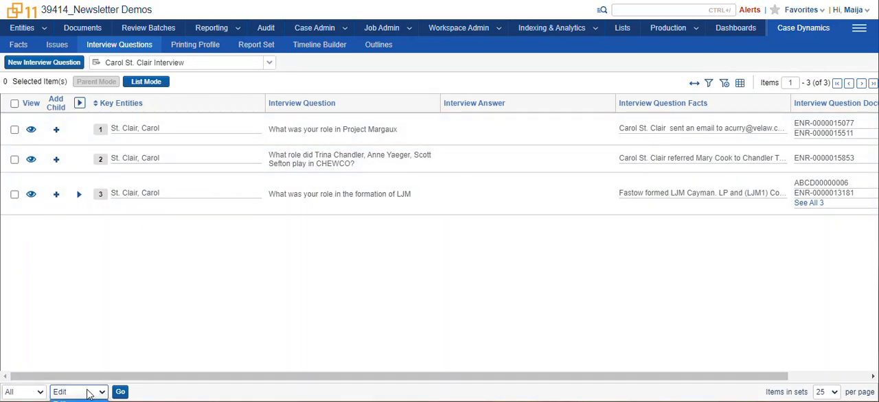
{"action": "left_click", "coordinate": [68, 401]}
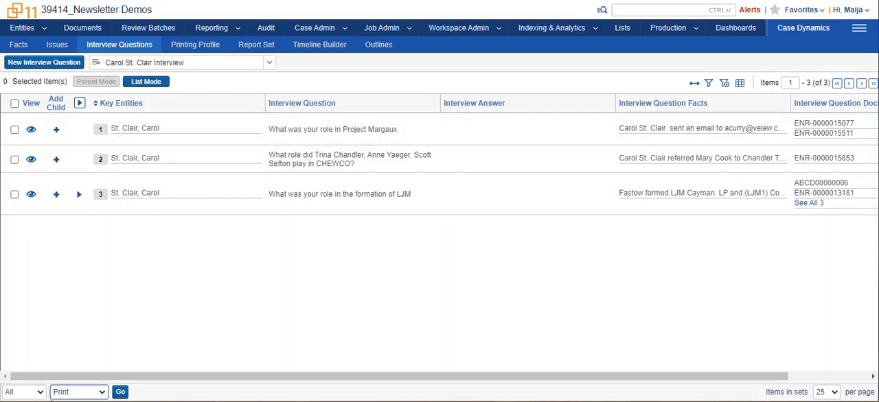
{"action": "left_click", "coordinate": [121, 392]}
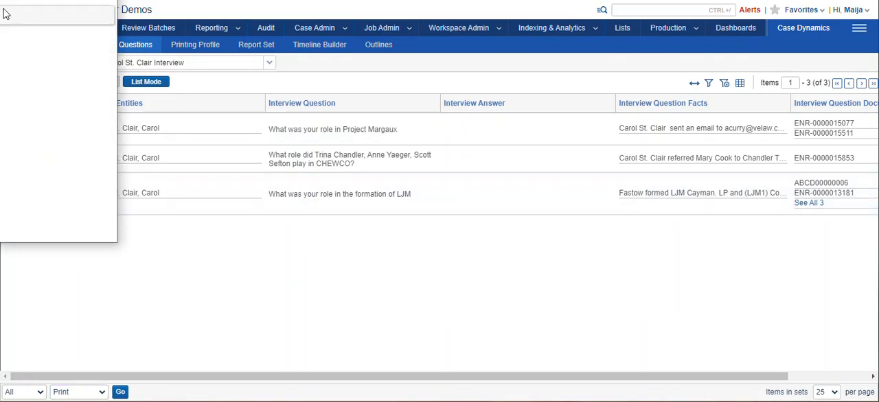
- Print the interview questions with the Interview Question profile
{"action": "left_click", "coordinate": [458, 107]}
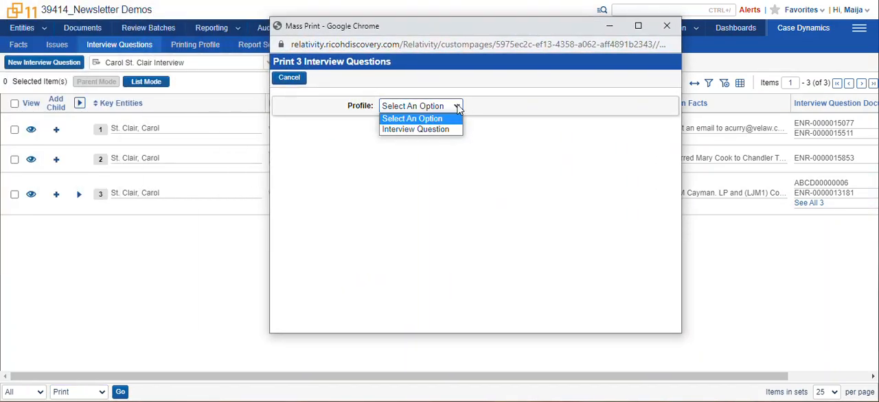
{"action": "left_click", "coordinate": [439, 129]}
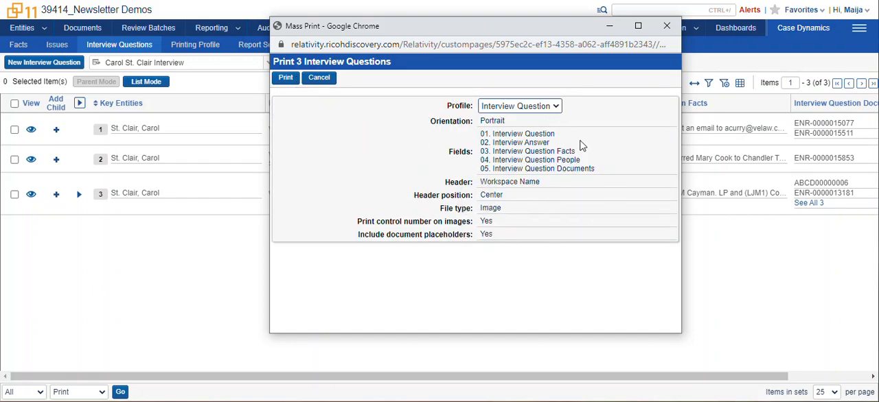
{"action": "left_click", "coordinate": [286, 78]}
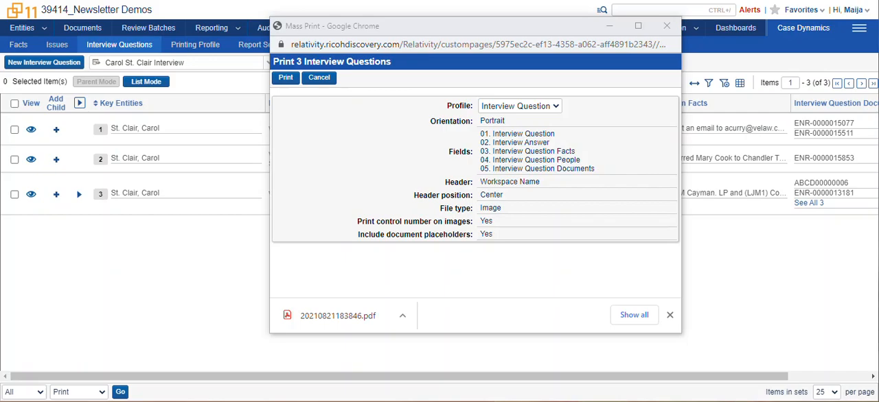
- Open the downloaded 20210821183846.pdf, look through the printed interview questions and their document images on pages 1 to 5, and return to the interview question list
{"action": "left_click", "coordinate": [356, 320]}
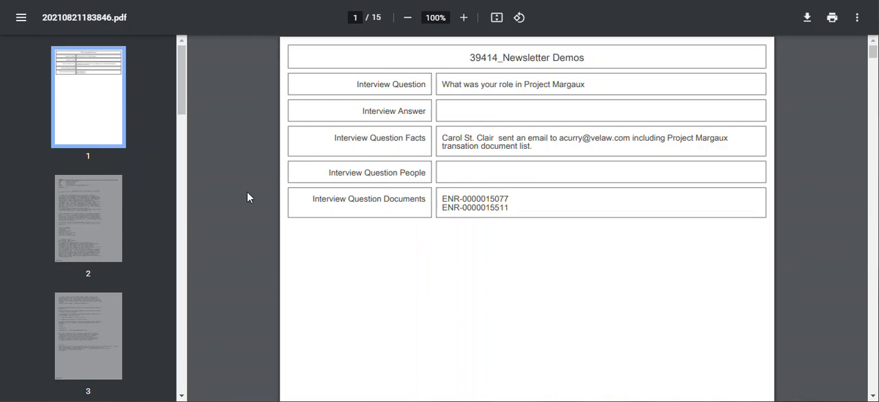
{"action": "left_click", "coordinate": [102, 217]}
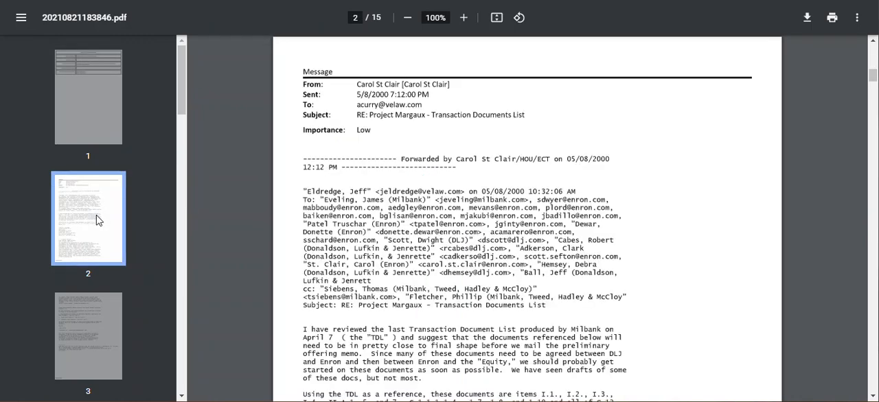
{"action": "left_click", "coordinate": [100, 317]}
{"action": "left_click", "coordinate": [100, 323]}
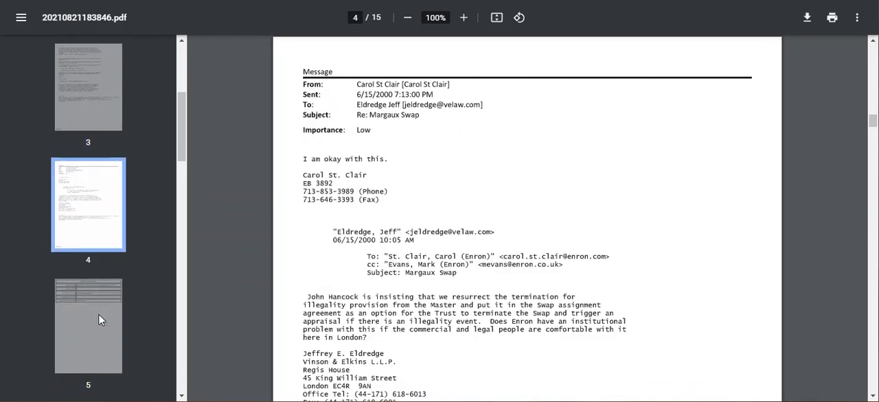
{"action": "left_click", "coordinate": [98, 316]}
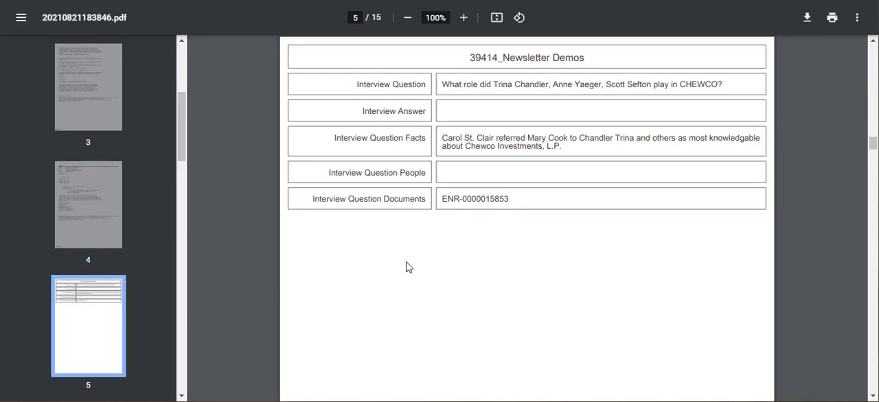
{"action": "scroll", "coordinate": [384, 256], "scroll_direction": "down", "scroll_amount": 1}
{"action": "scroll", "coordinate": [384, 255], "scroll_direction": "down", "scroll_amount": 5}
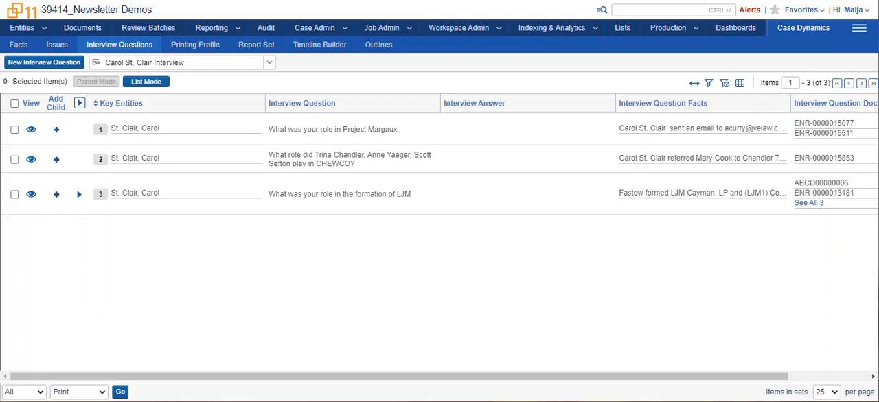